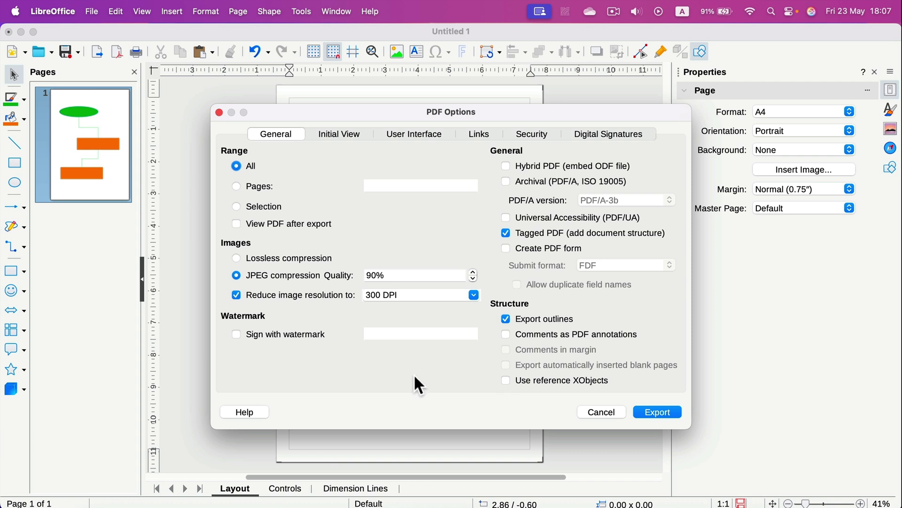
# - Export the drawing as a PDF named Test to the Downloads folder with the default PDF options
pyautogui.click(659, 412)
pyautogui.write('Test')
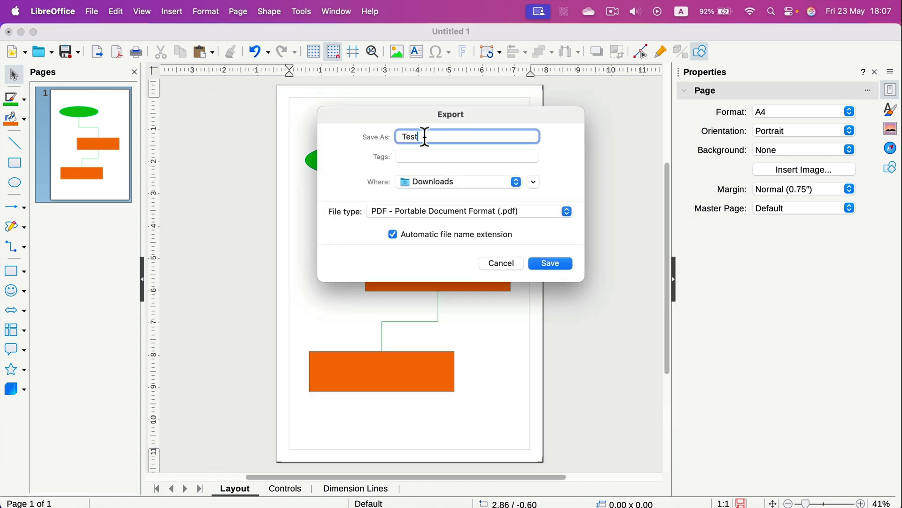
pyautogui.press('Return')
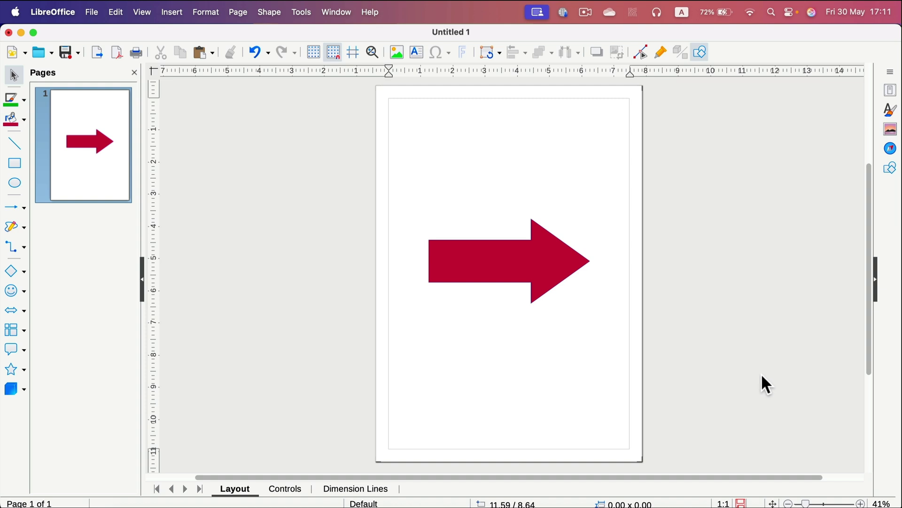
# - Enlarge the red arrow to about 5.62 × 2.88 inches and rotate it to point up and to the left
pyautogui.click(525, 256)
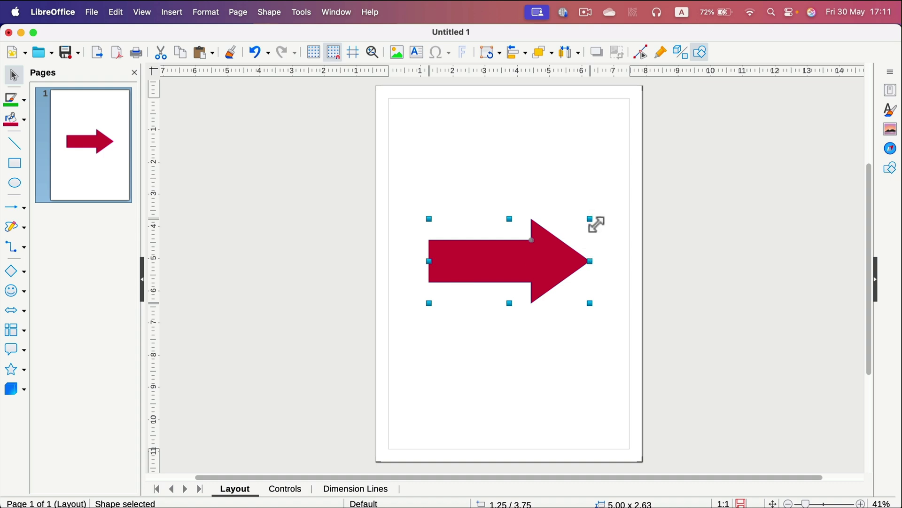
pyautogui.moveTo(590, 219); pyautogui.dragTo(596, 186)
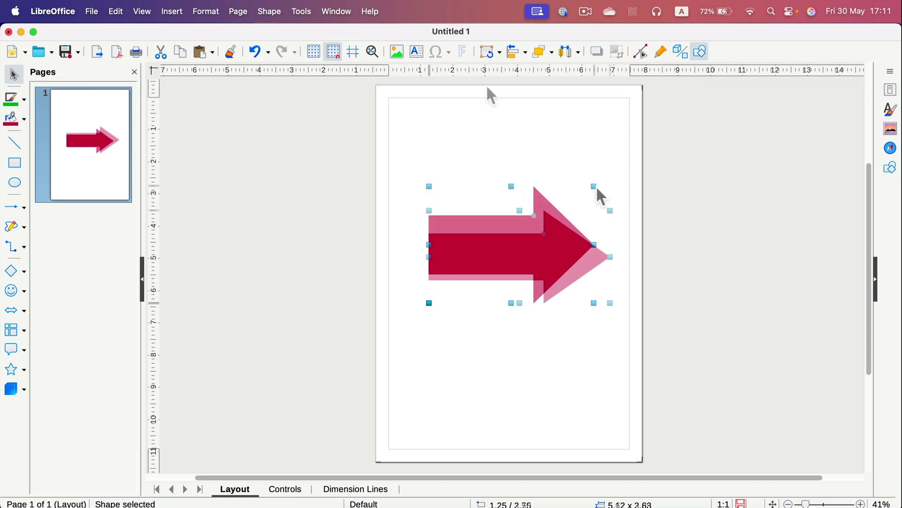
pyautogui.click(496, 52)
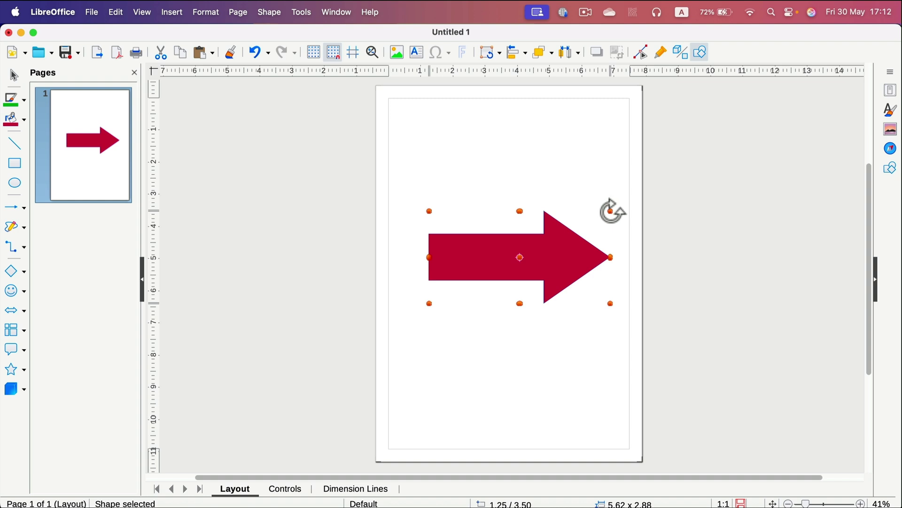
pyautogui.moveTo(613, 211); pyautogui.dragTo(488, 358)
pyautogui.moveTo(423, 358); pyautogui.dragTo(437, 141)
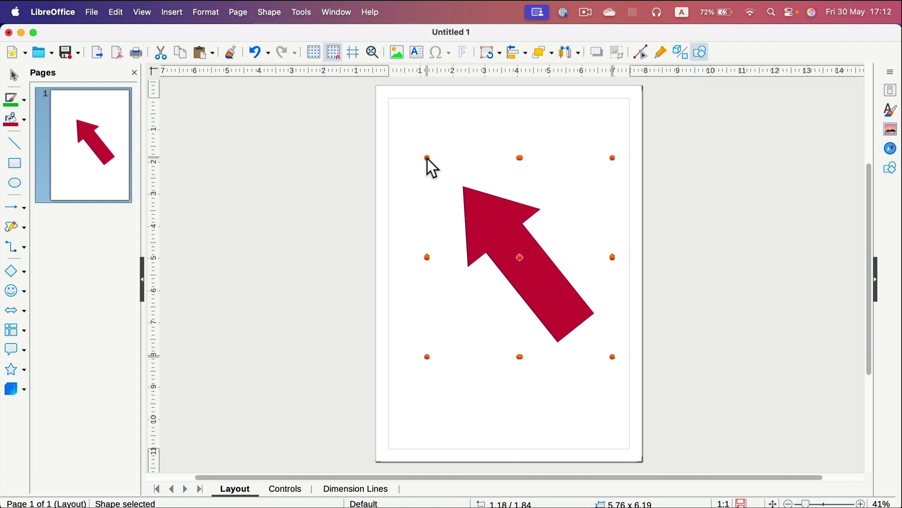
# - Rotate the red arrow about its centre until it points almost horizontally to the right
pyautogui.click(426, 157)
pyautogui.click(492, 228)
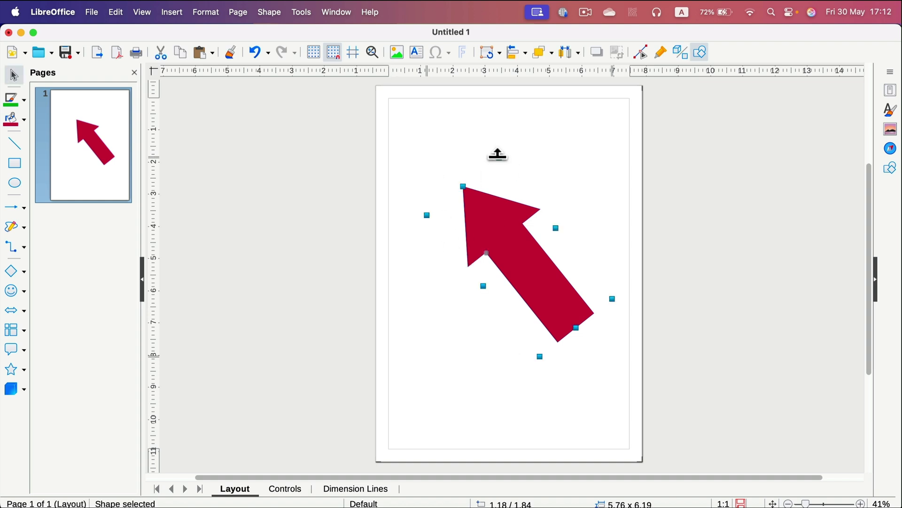
pyautogui.click(487, 54)
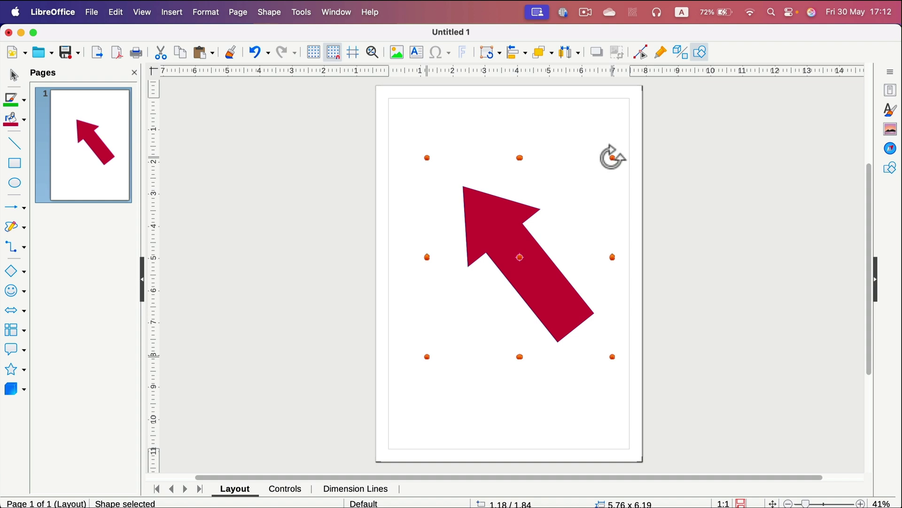
pyautogui.moveTo(613, 158); pyautogui.dragTo(551, 391)
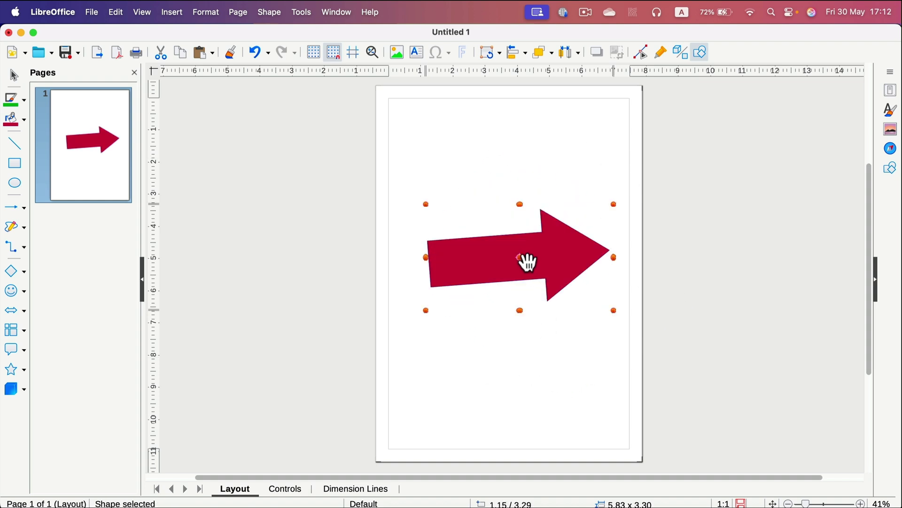
# - Shift the arrow's rotation pivot to its tail end and rotate it diagonally up and to the right
pyautogui.moveTo(521, 263); pyautogui.dragTo(428, 264)
pyautogui.moveTo(614, 205); pyautogui.dragTo(531, 123)
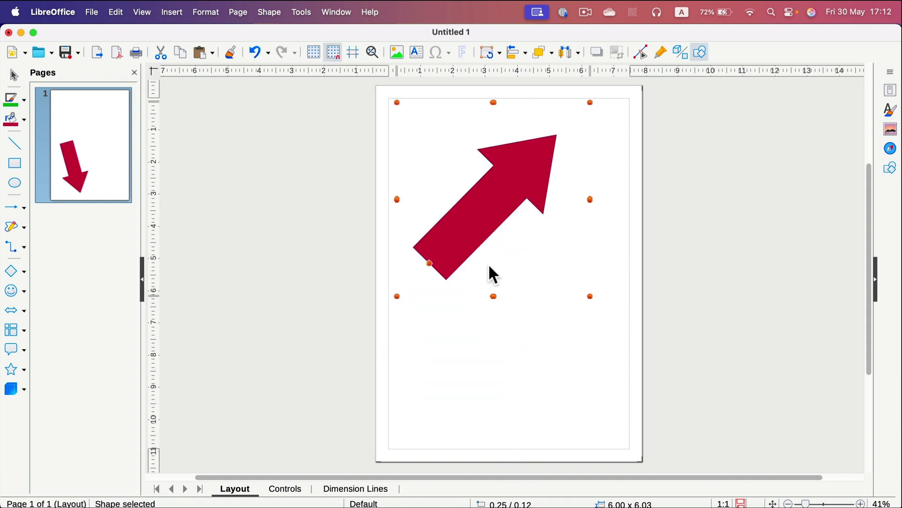
pyautogui.click(499, 52)
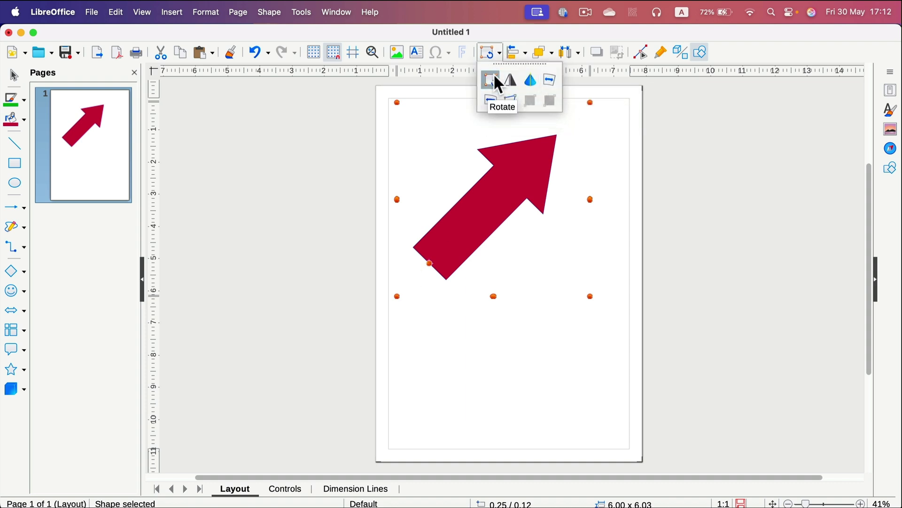
pyautogui.click(575, 360)
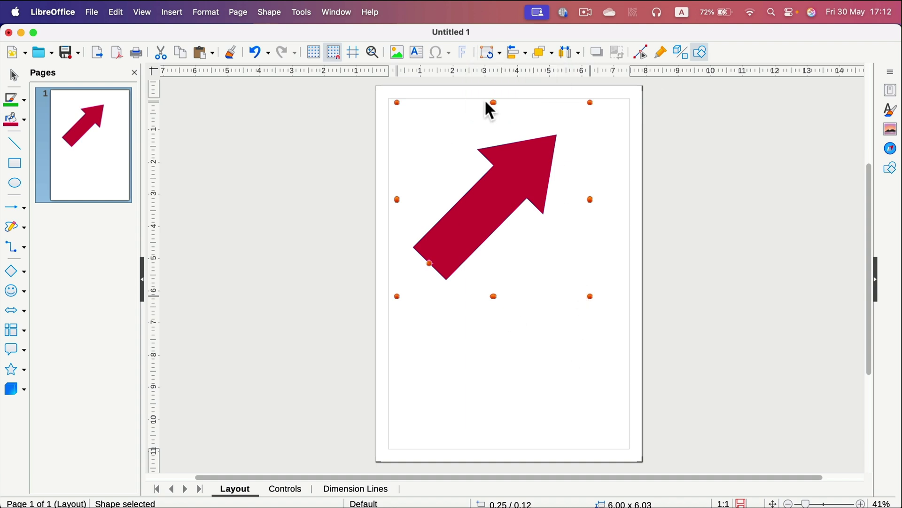
pyautogui.click(526, 365)
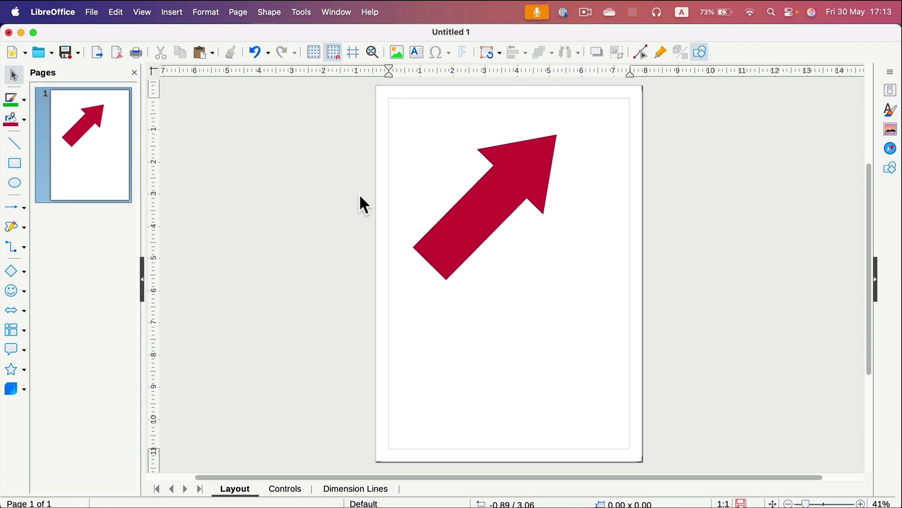
# - Change the A4 page's orientation to Landscape in the page properties
pyautogui.click(243, 10)
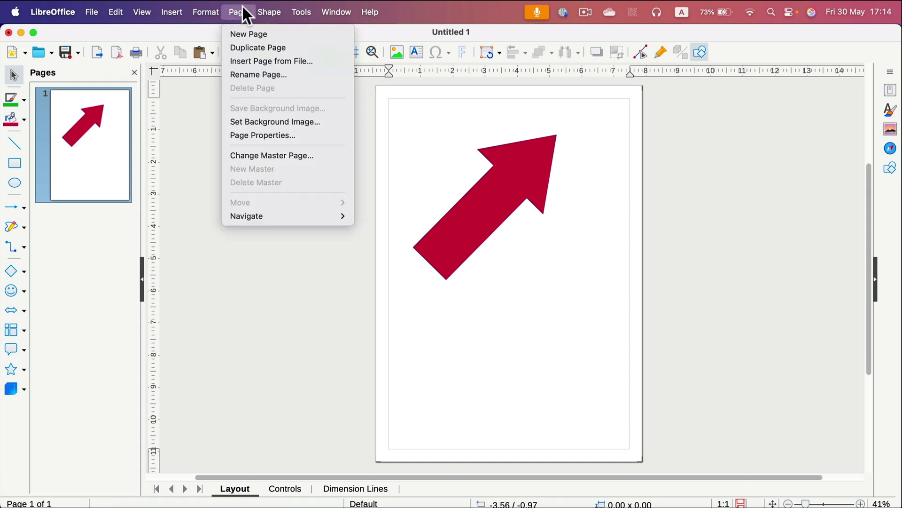
pyautogui.click(253, 137)
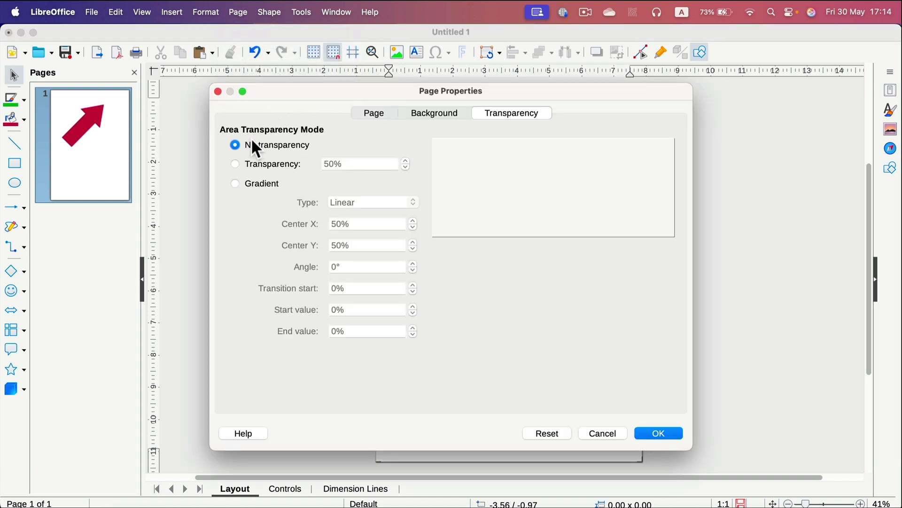
pyautogui.click(376, 113)
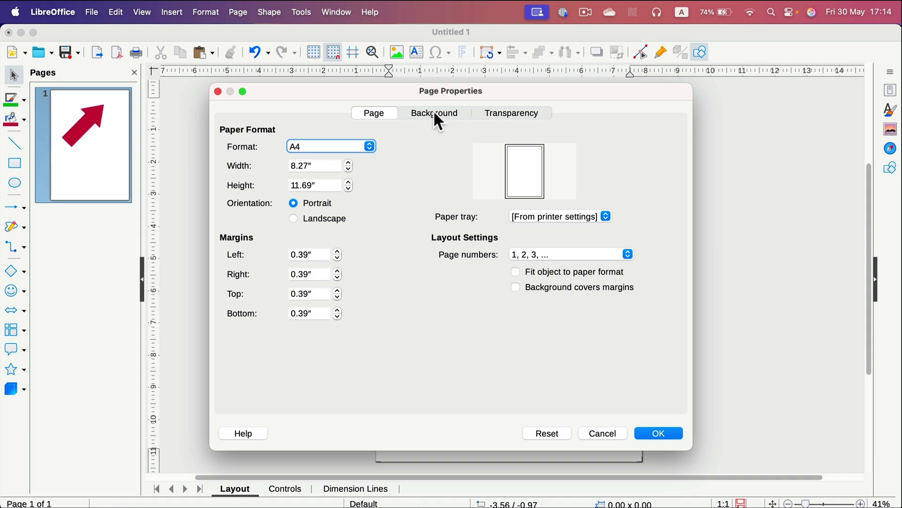
pyautogui.moveTo(357, 91); pyautogui.dragTo(242, 127)
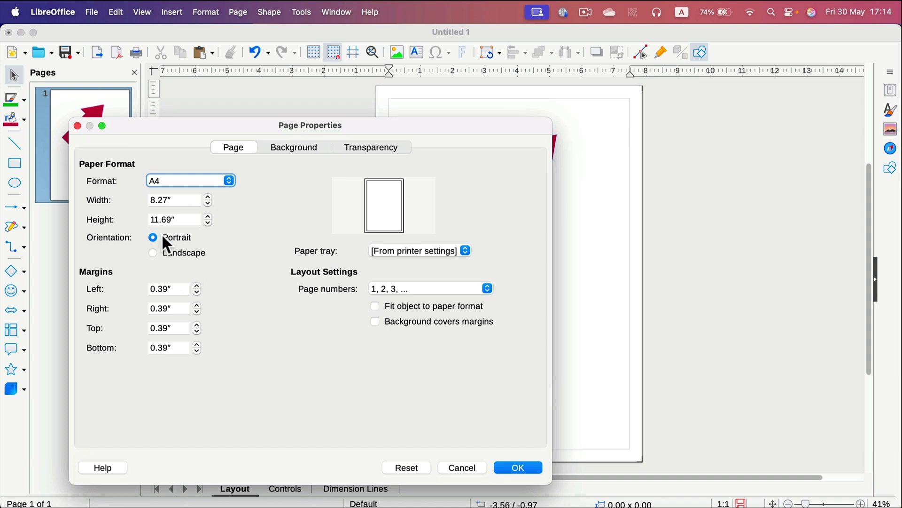
pyautogui.click(188, 247)
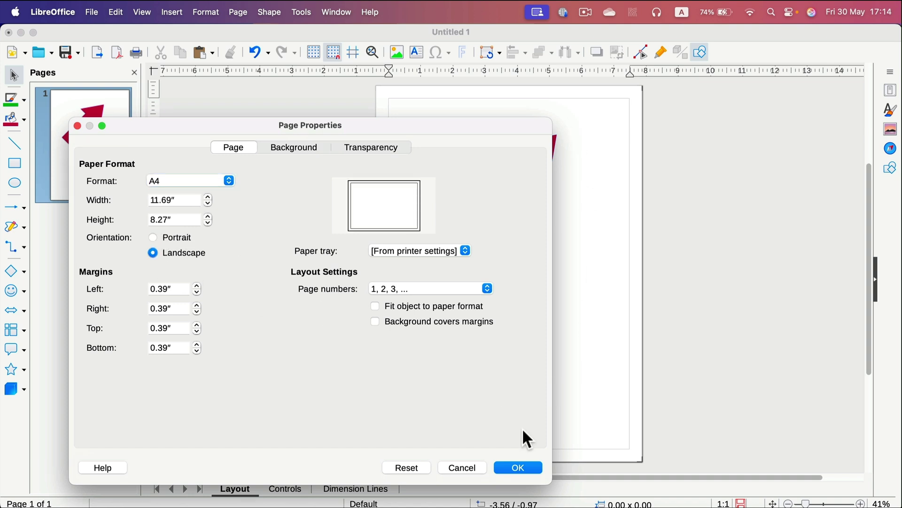
pyautogui.click(527, 466)
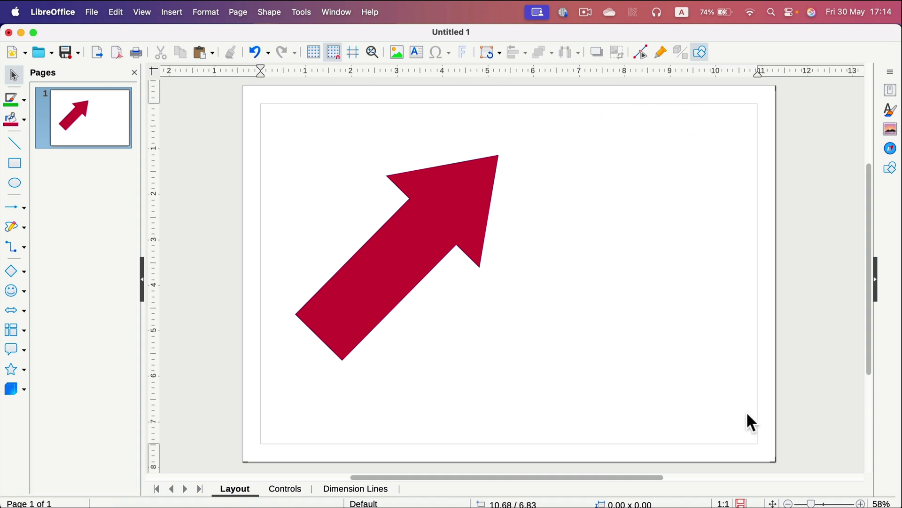
# - Rotate the red arrow about its centre until it points down and to the right
pyautogui.moveTo(196, 91); pyautogui.dragTo(808, 457)
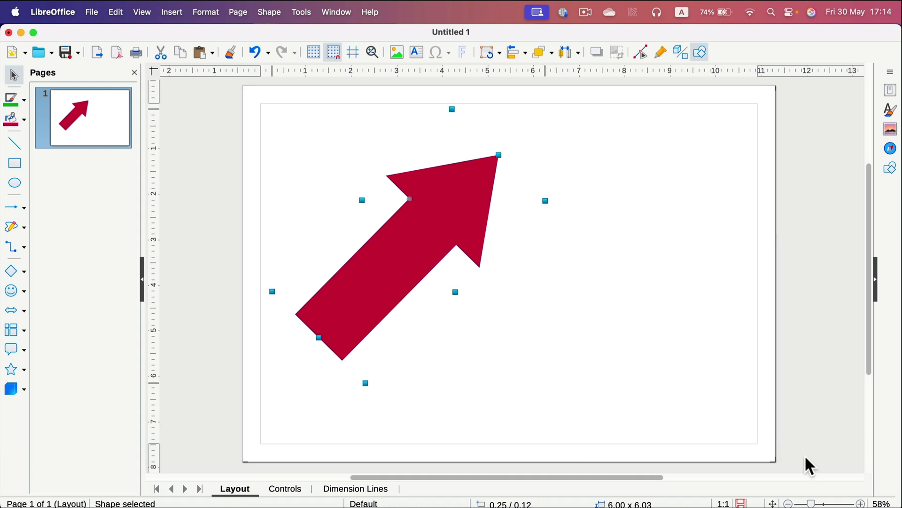
pyautogui.click(484, 54)
pyautogui.moveTo(546, 109); pyautogui.dragTo(577, 377)
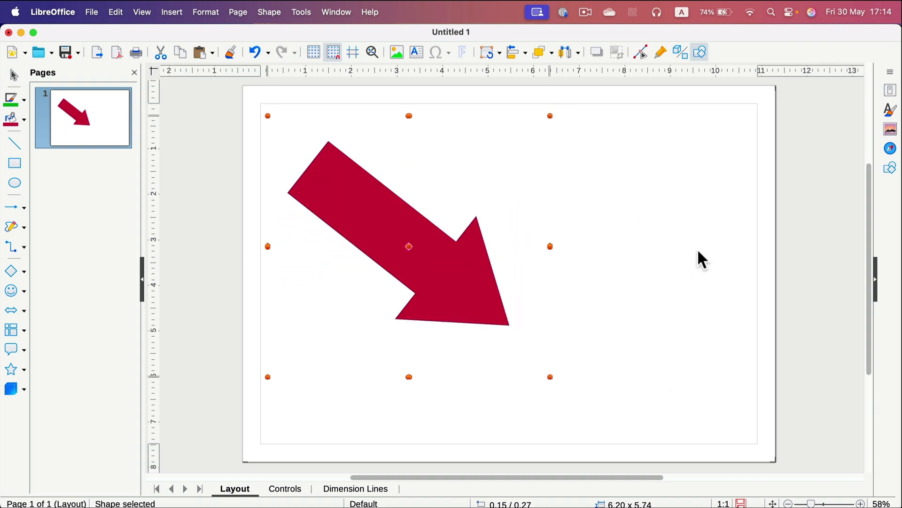
# - Place a copy of the red arrow on the right half of the page, beside the original
pyautogui.click(707, 210)
pyautogui.click(461, 283)
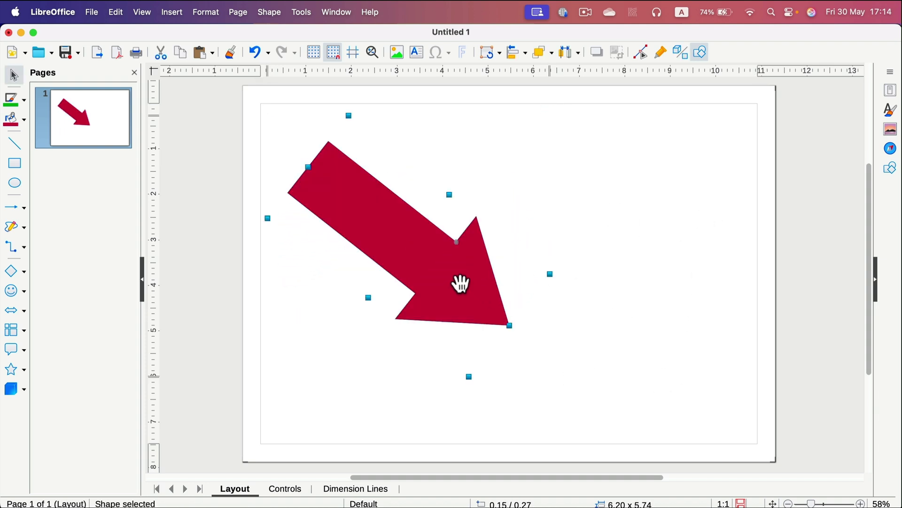
pyautogui.moveTo(459, 282); pyautogui.dragTo(681, 290)
# - Select both arrows and rotate them together until they point left and slightly upward
pyautogui.moveTo(200, 105); pyautogui.dragTo(818, 397)
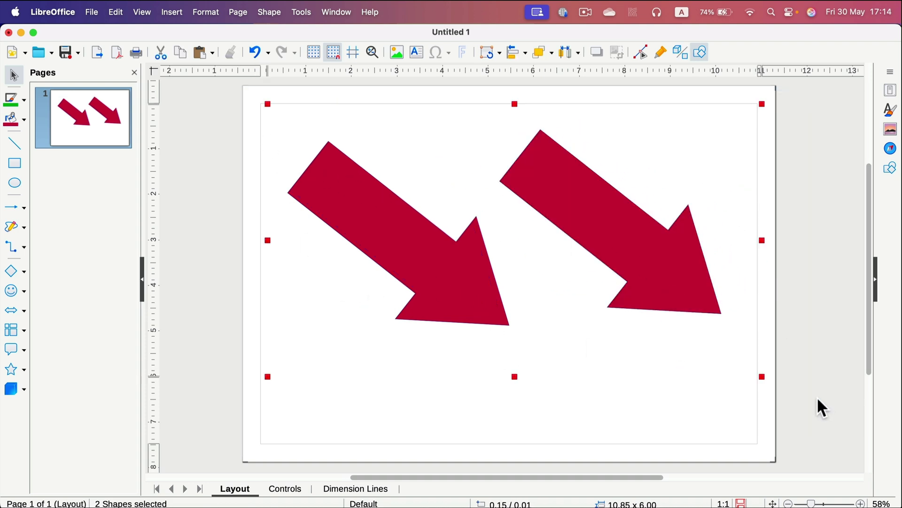
pyautogui.click(489, 51)
pyautogui.moveTo(764, 103); pyautogui.dragTo(400, 414)
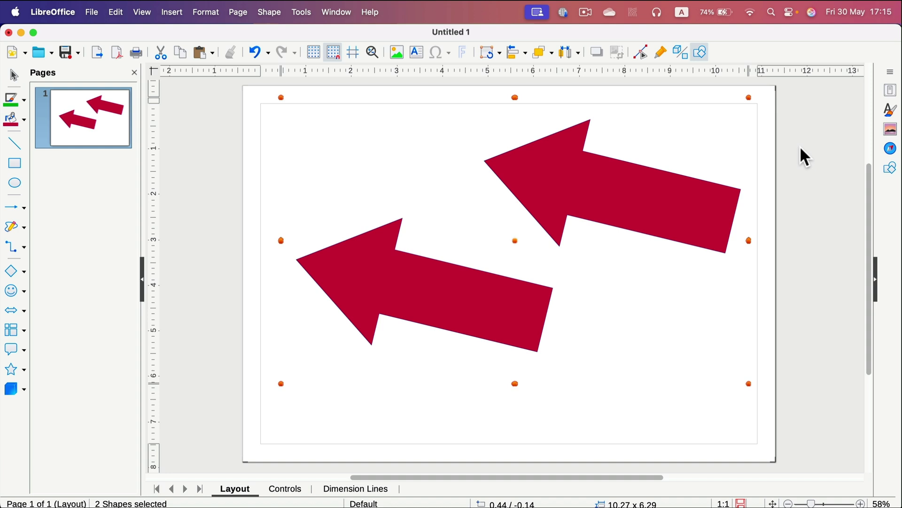
pyautogui.click(499, 54)
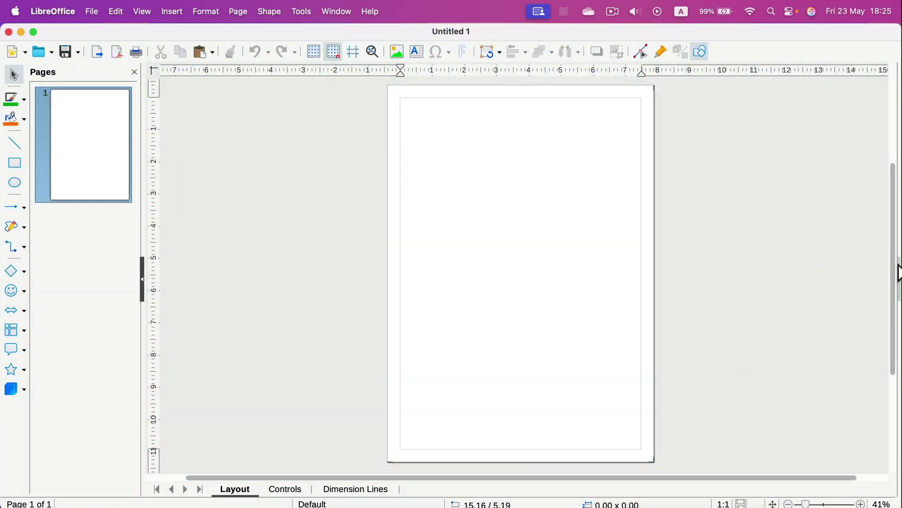
# - Show the page properties of the blank drawing and set the format to Letter with Landscape orientation
pyautogui.click(898, 267)
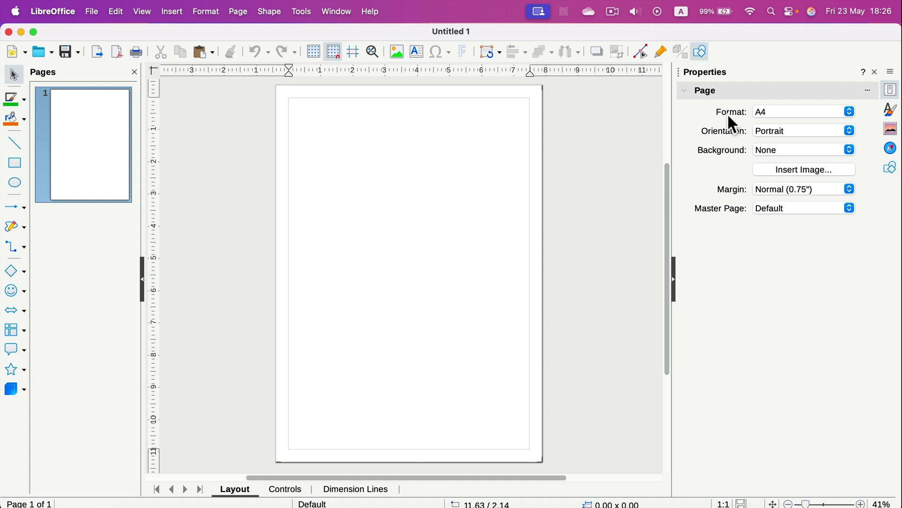
pyautogui.click(793, 113)
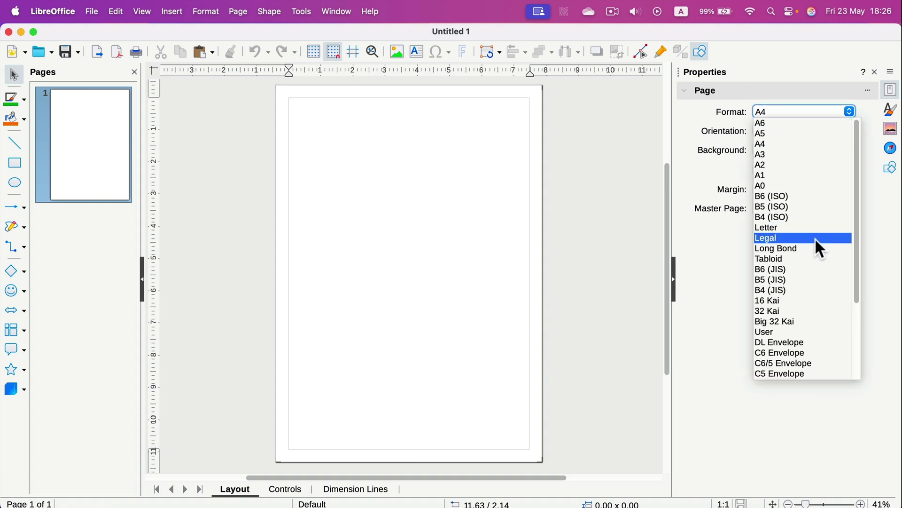
pyautogui.click(803, 229)
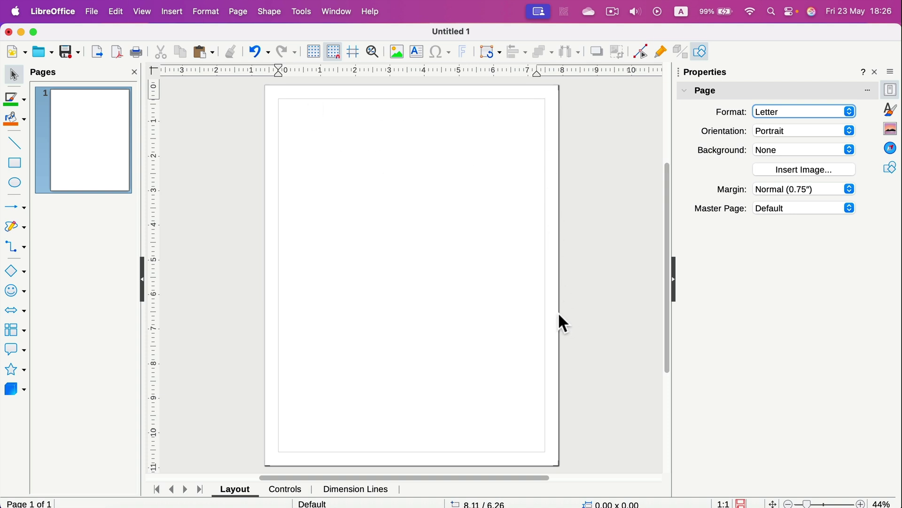
pyautogui.click(786, 128)
pyautogui.click(787, 137)
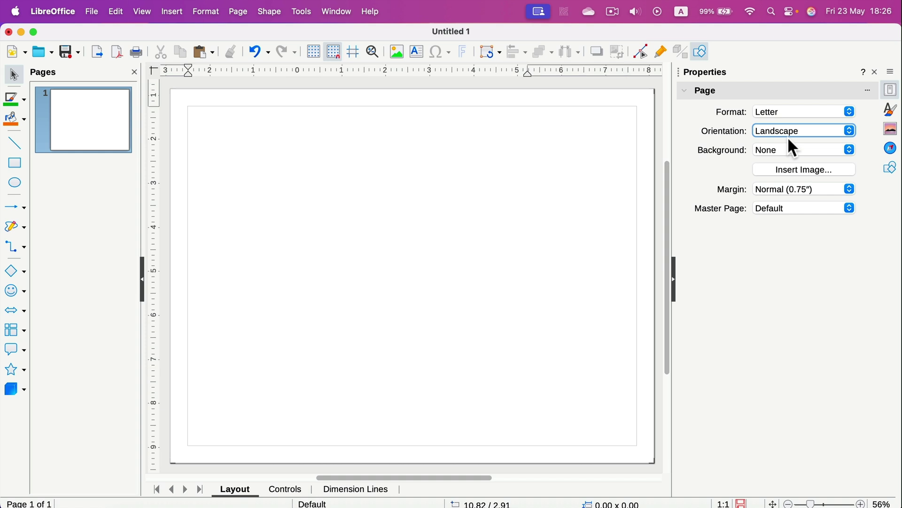
# - Check the available page background types, keeping None, and set the page margin to None
pyautogui.click(787, 149)
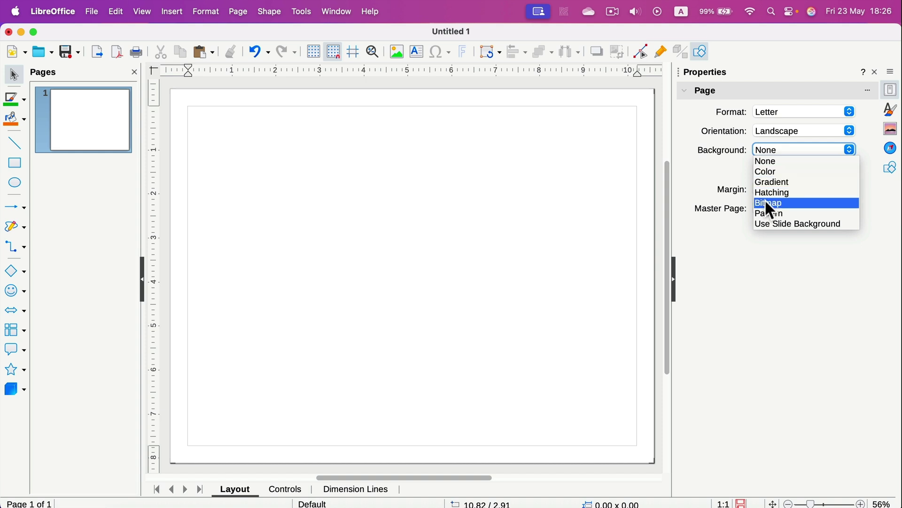
pyautogui.click(687, 178)
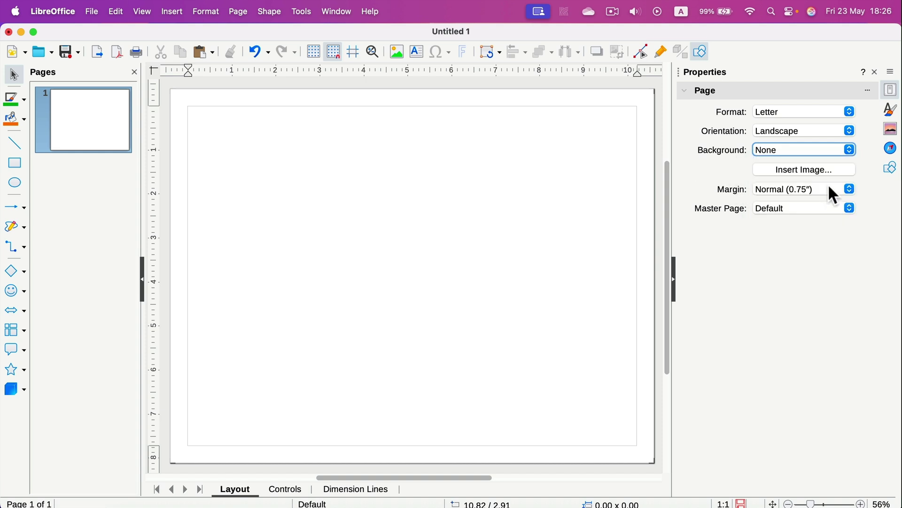
pyautogui.click(852, 190)
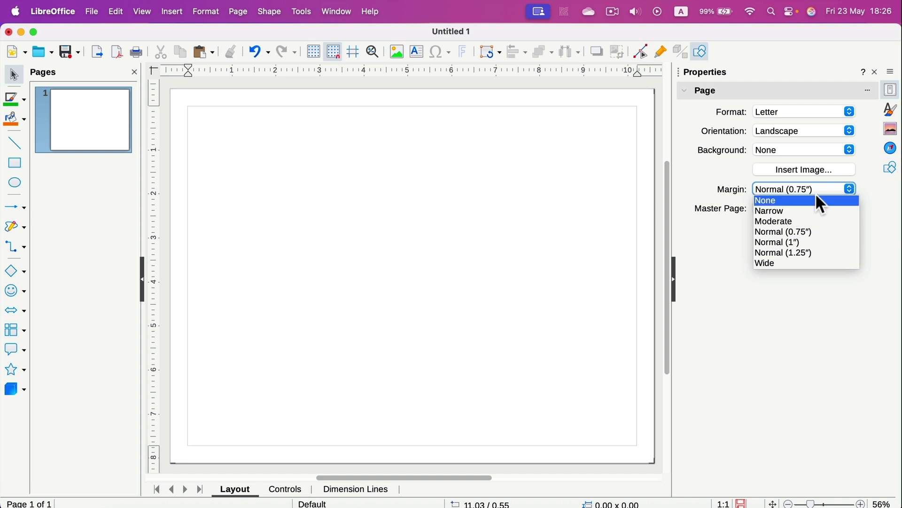
pyautogui.click(795, 201)
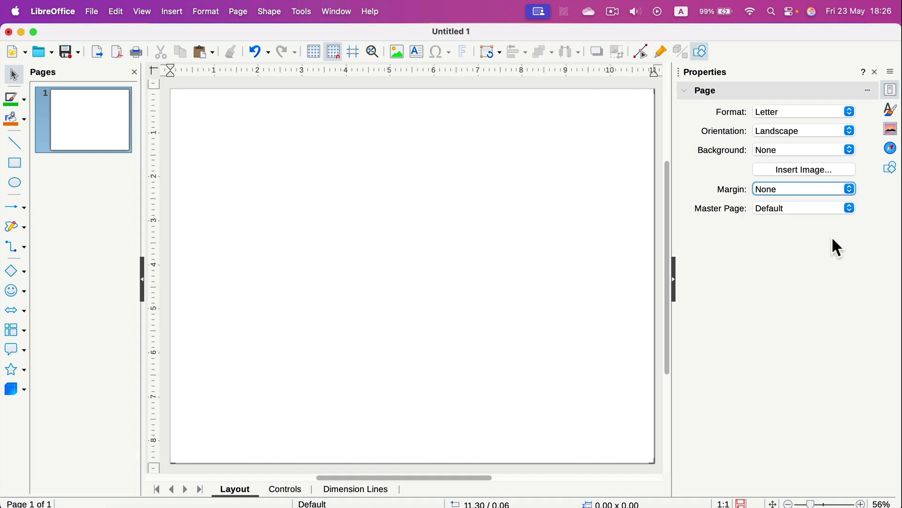
# - Check the master page choices, keeping Default, and hide the properties sidebar
pyautogui.click(828, 210)
pyautogui.click(879, 203)
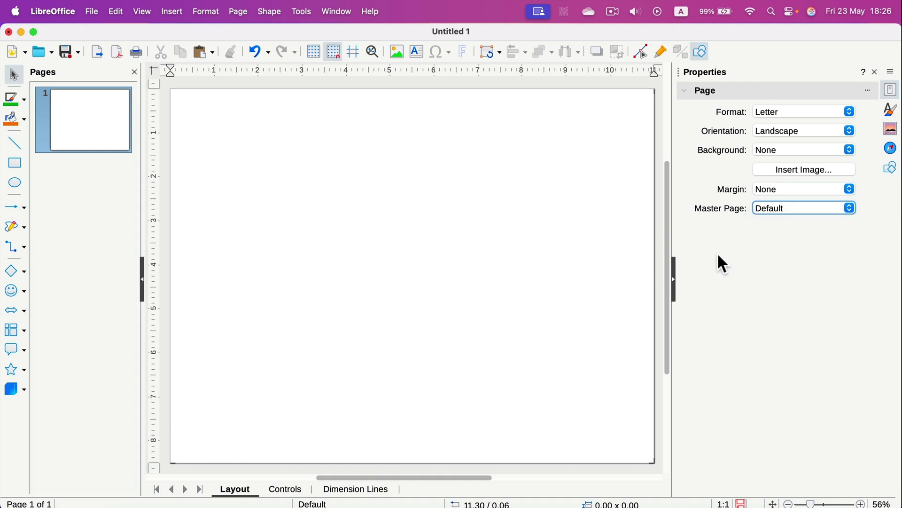
pyautogui.click(674, 271)
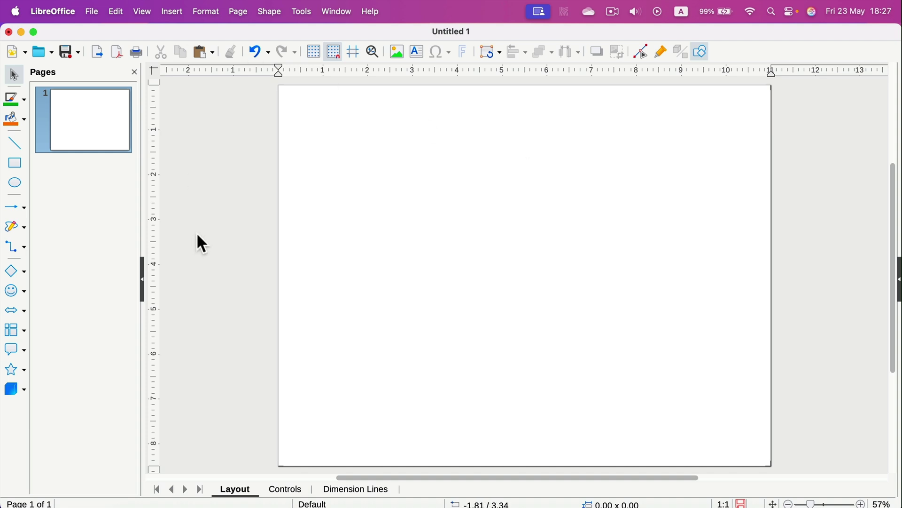
# - Bring up the full page properties of the blank drawing and set the paper format to A4
pyautogui.click(240, 12)
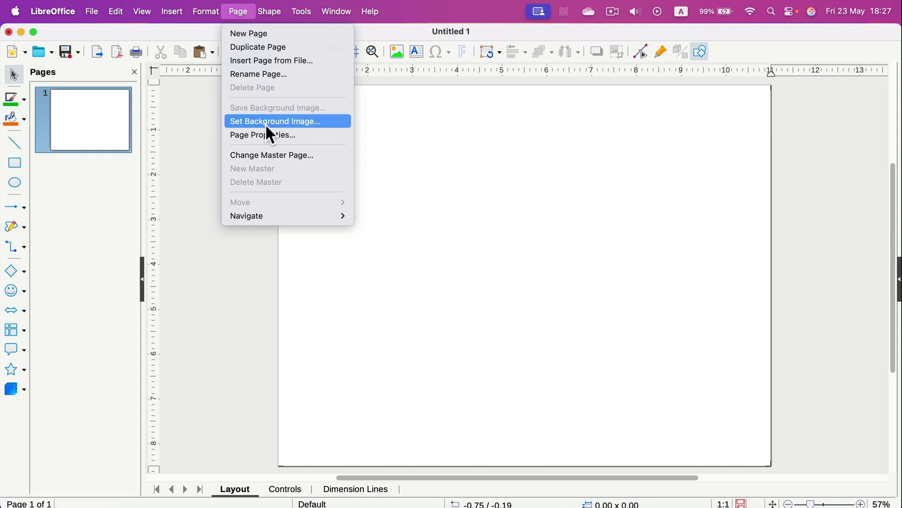
pyautogui.click(265, 135)
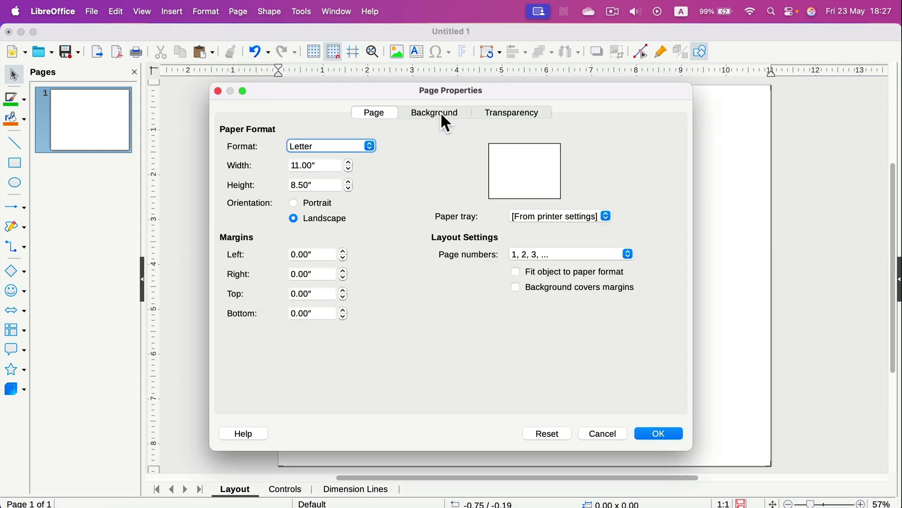
pyautogui.click(370, 147)
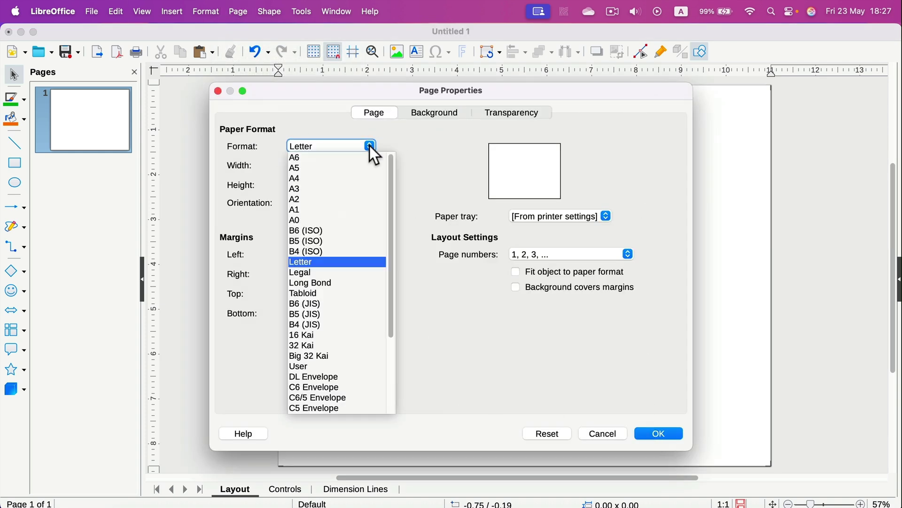
pyautogui.click(364, 179)
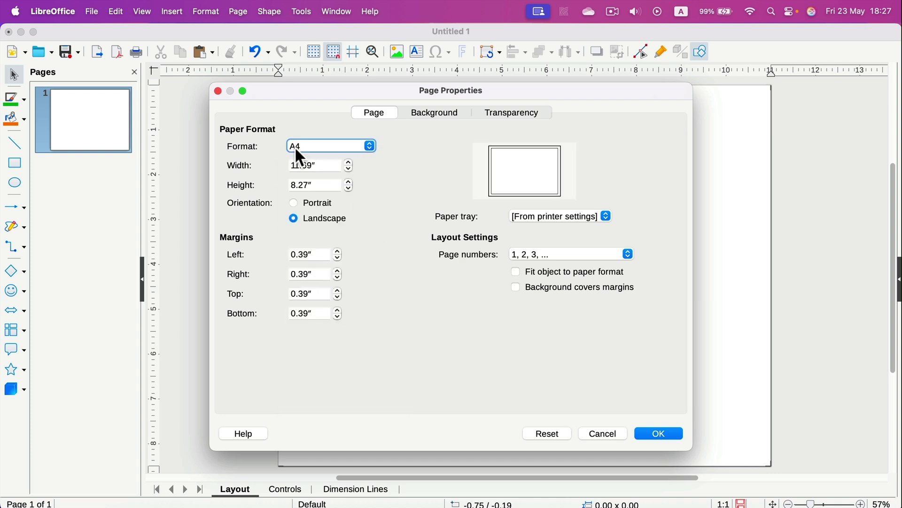
# - Switch the page orientation between Portrait and Landscape to compare them, ending on Portrait
pyautogui.click(307, 167)
pyautogui.click(295, 204)
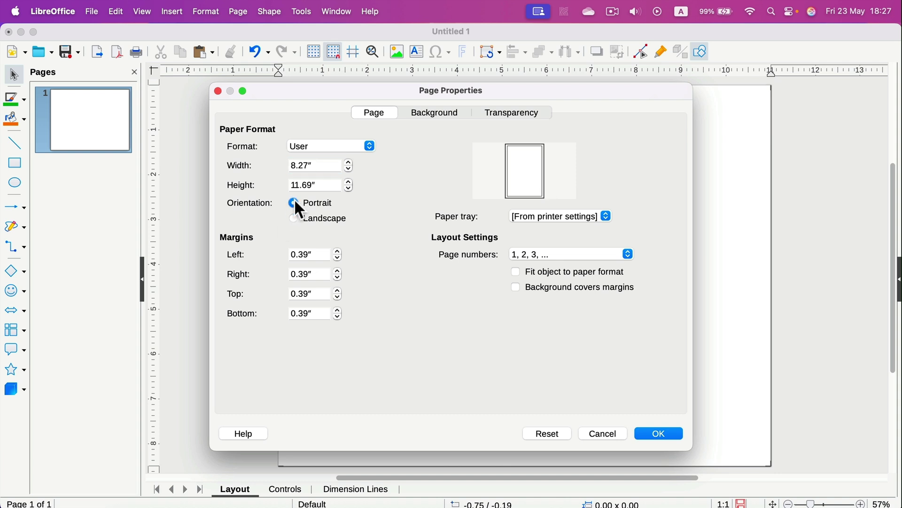
pyautogui.click(292, 219)
pyautogui.click(295, 204)
pyautogui.click(294, 221)
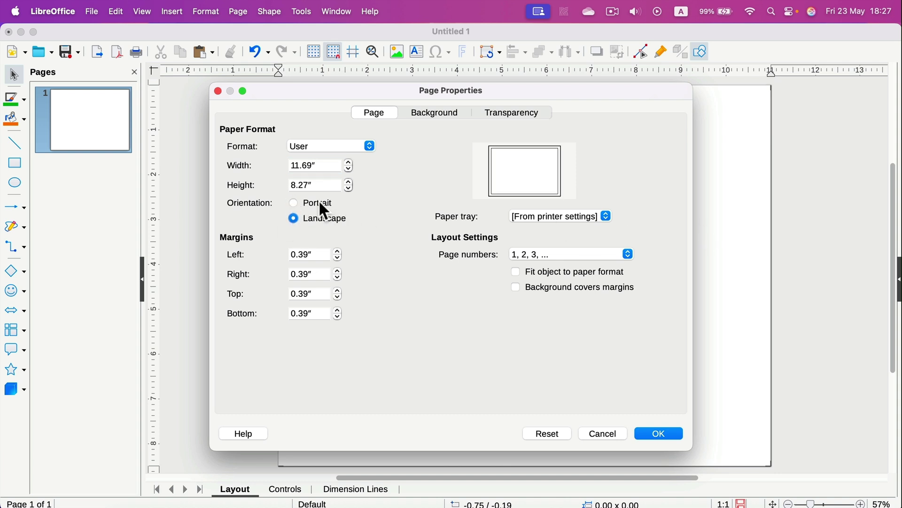
pyautogui.click(294, 203)
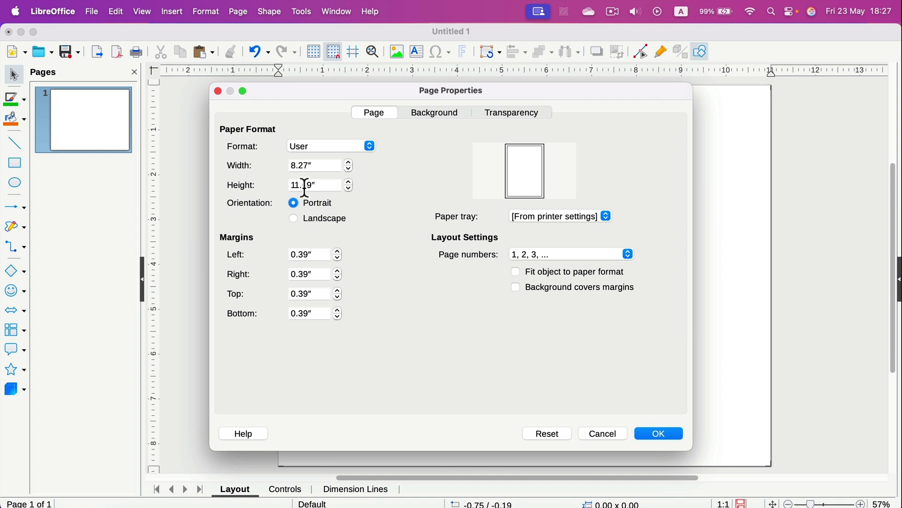
# - Give the page a custom size with a width of 8" and a height of 8"
pyautogui.click(310, 166)
pyautogui.write('8')
pyautogui.press('Tab')
pyautogui.write('8')
pyautogui.click(316, 165)
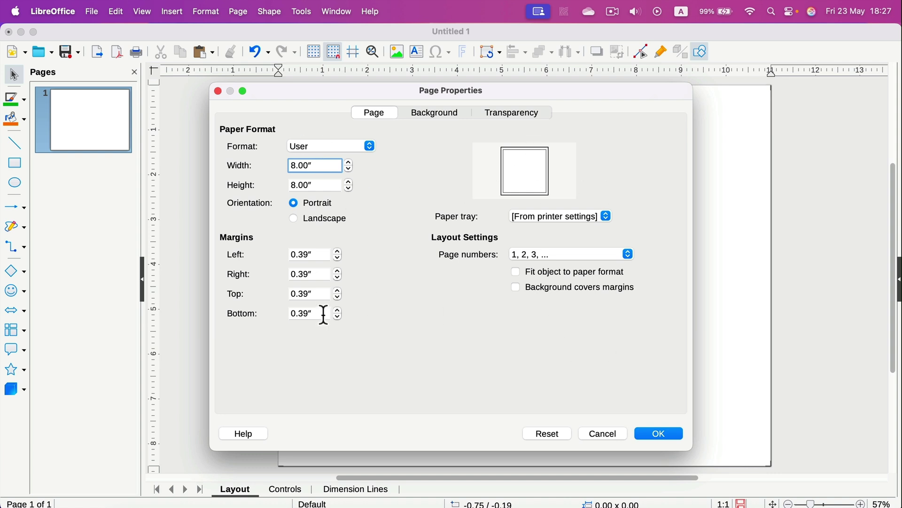
# - Review the page's background and transparency options without altering them, and apply the page properties
pyautogui.click(448, 121)
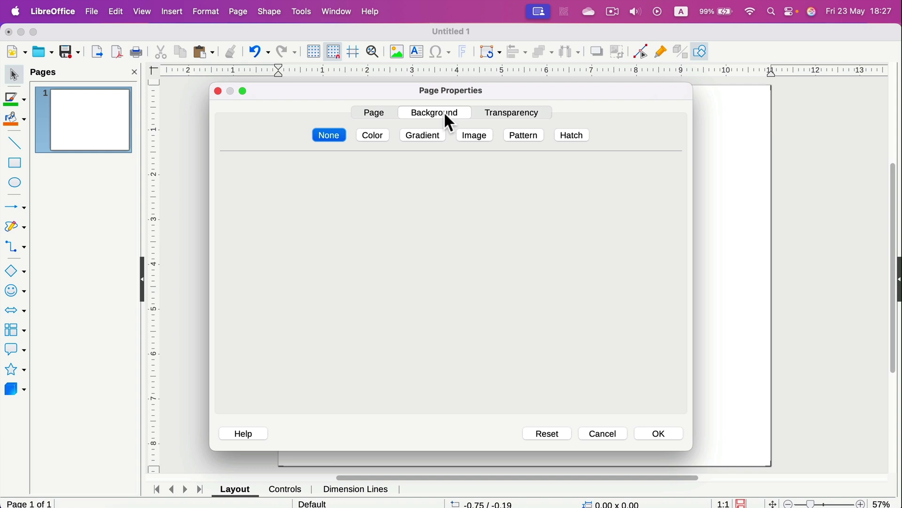
pyautogui.click(520, 117)
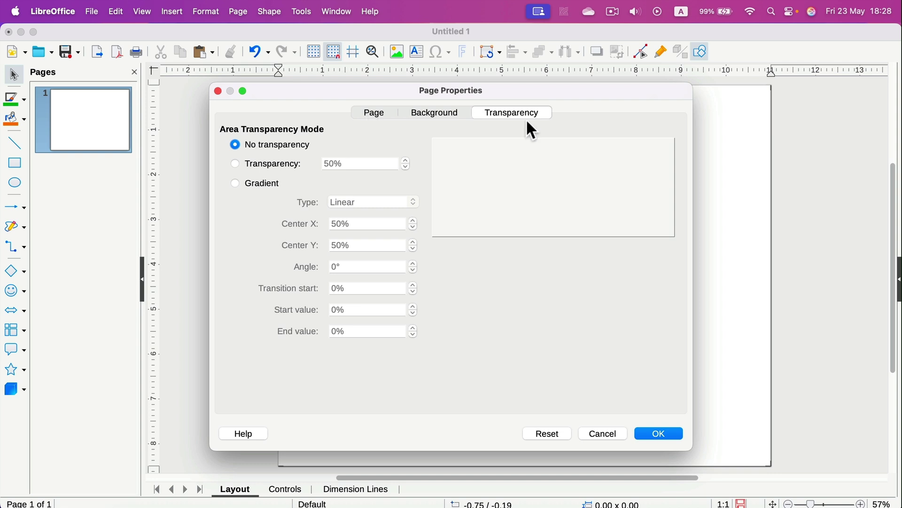
pyautogui.click(672, 432)
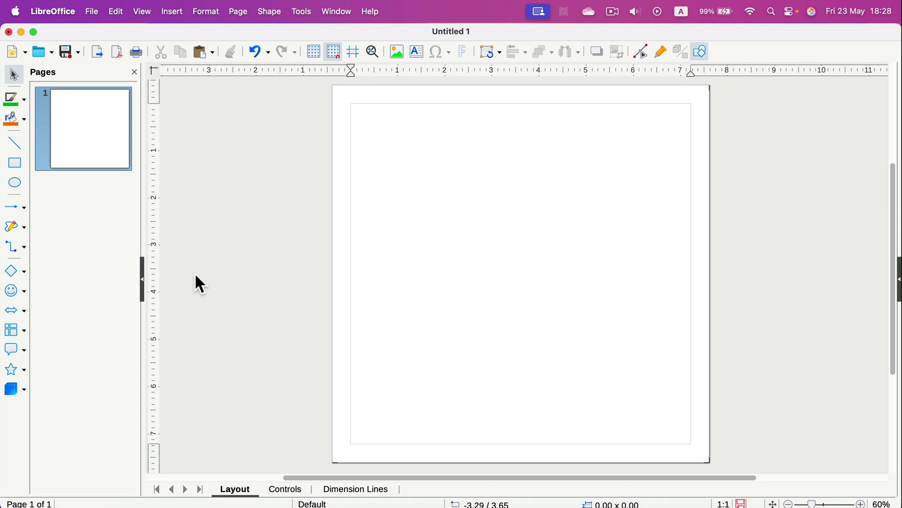
# - Set the ruler's measurement unit to Inch
pyautogui.rightClick(154, 68)
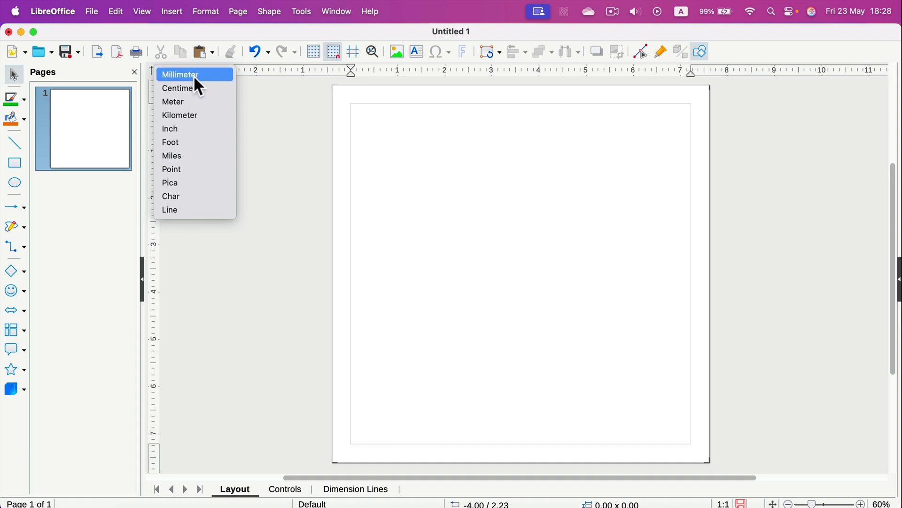
pyautogui.click(193, 131)
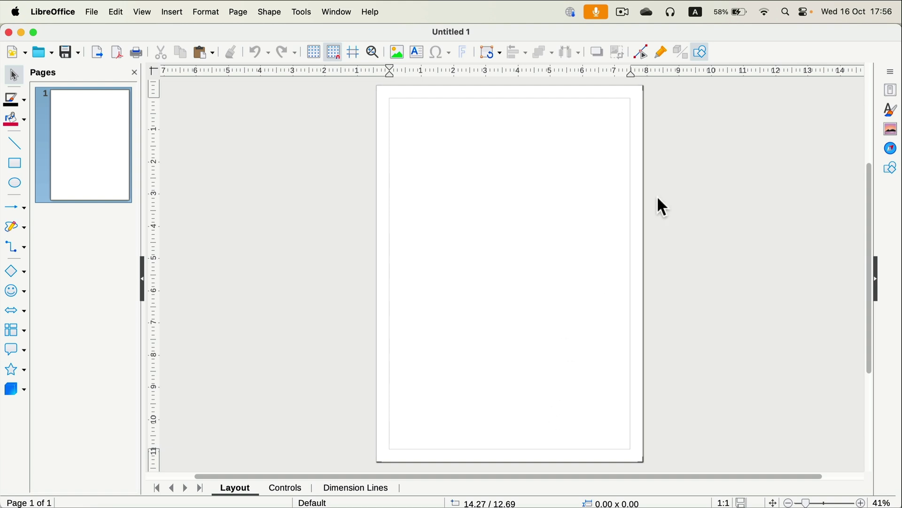
# - Show the page properties in the sidebar for the A4 drawing and check the orientation choices, keeping Portrait
pyautogui.click(893, 74)
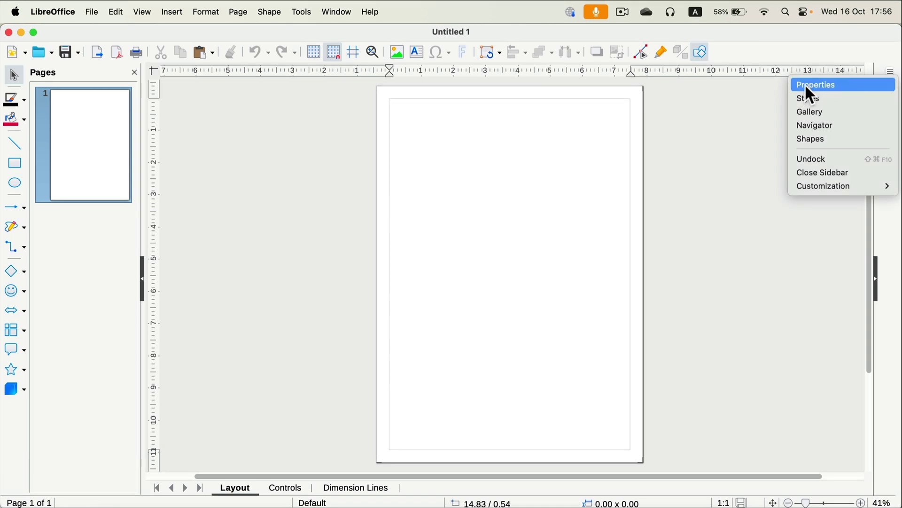
pyautogui.click(823, 86)
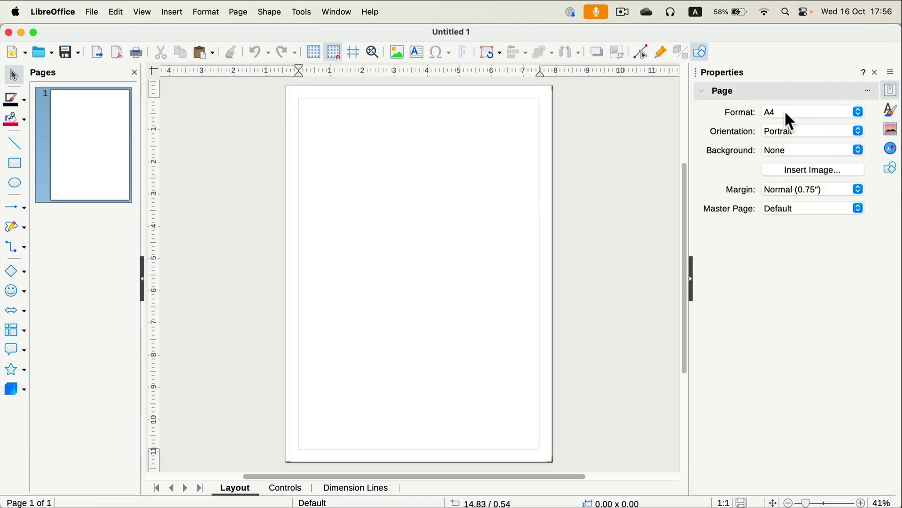
pyautogui.click(785, 131)
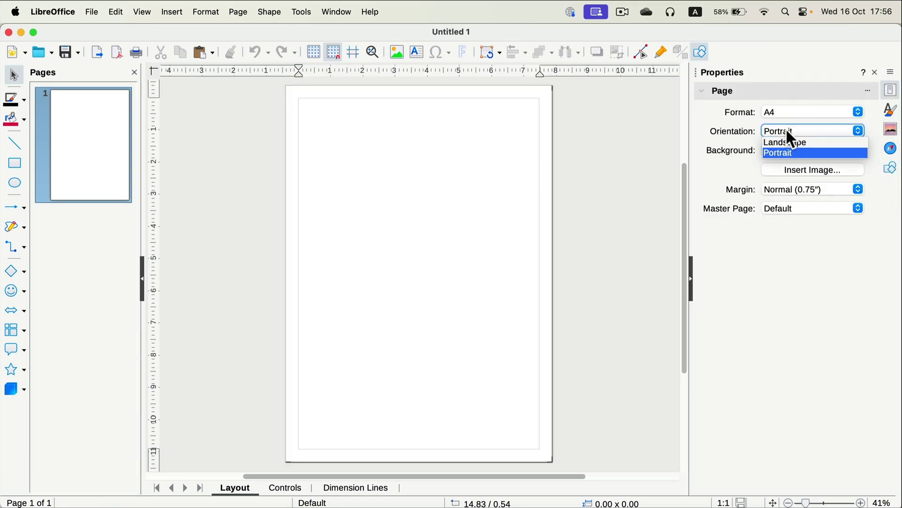
pyautogui.click(782, 130)
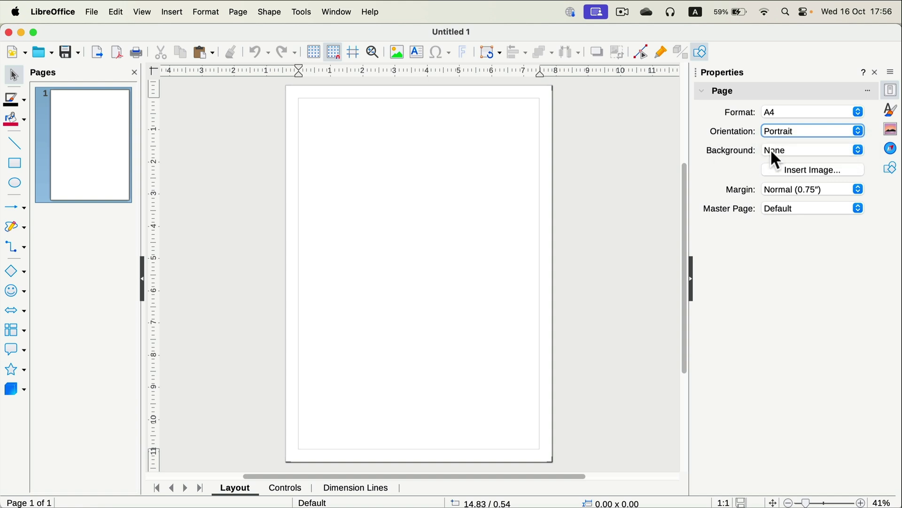
# - Fill the page background with the solid colour Light Red 4 and set the page margin to None
pyautogui.click(806, 152)
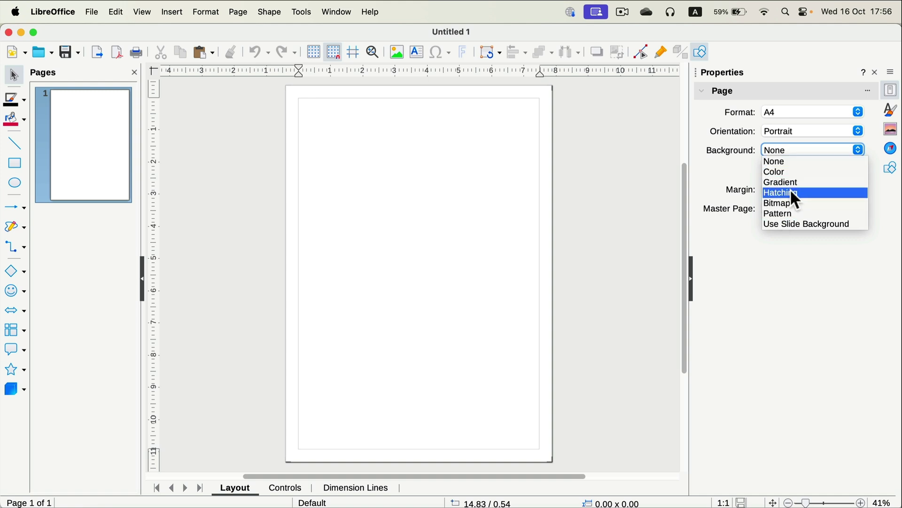
pyautogui.click(785, 172)
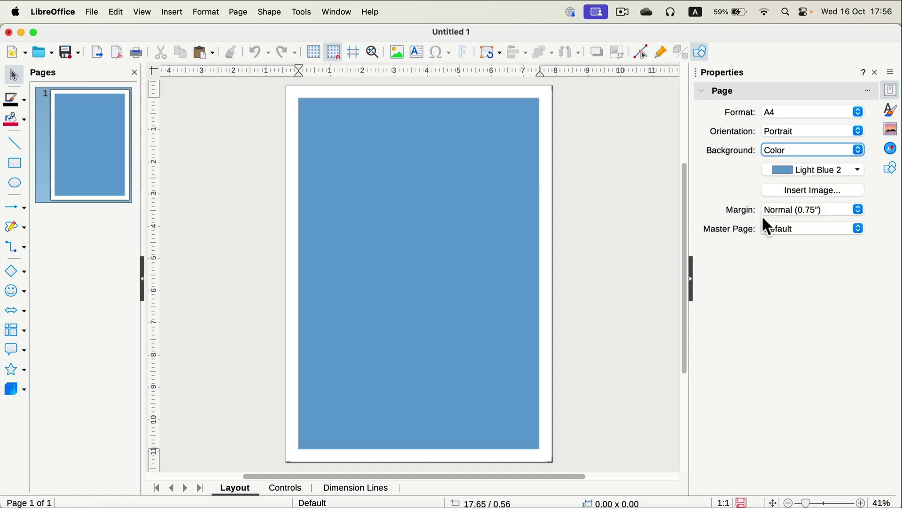
pyautogui.click(784, 170)
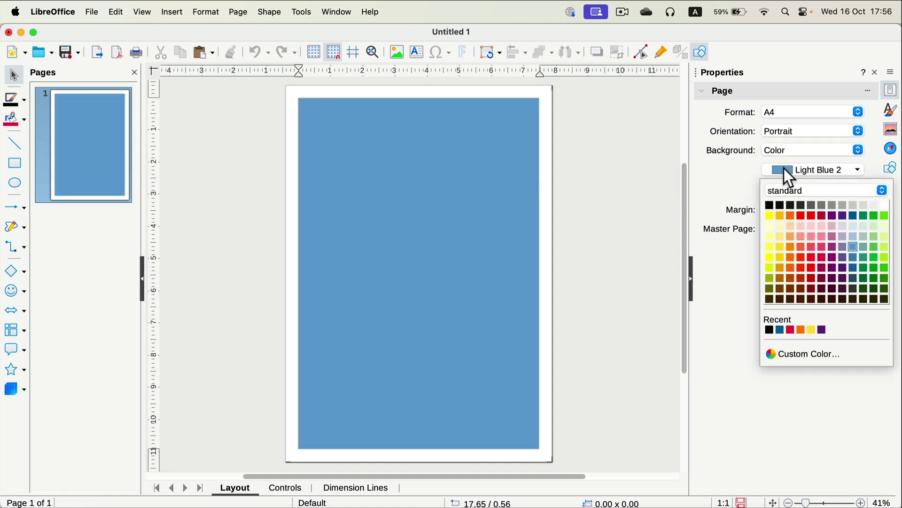
pyautogui.click(808, 222)
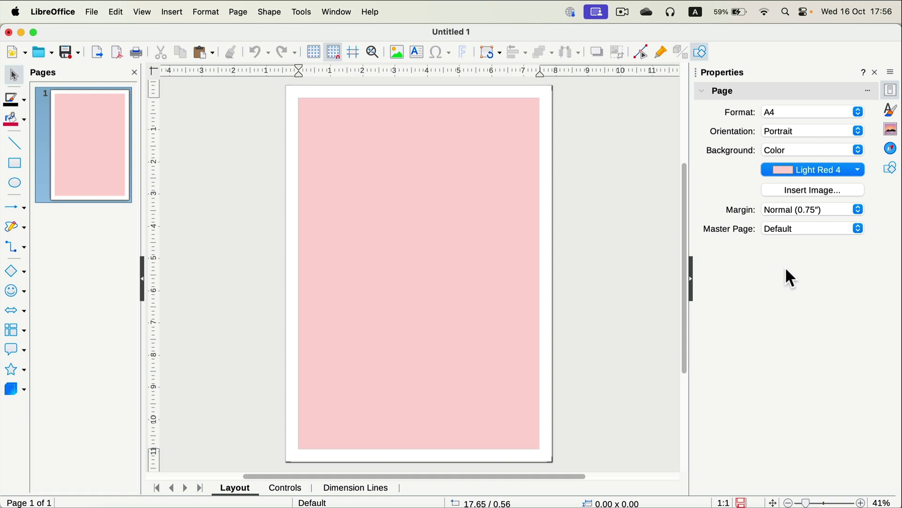
pyautogui.click(792, 212)
pyautogui.click(786, 220)
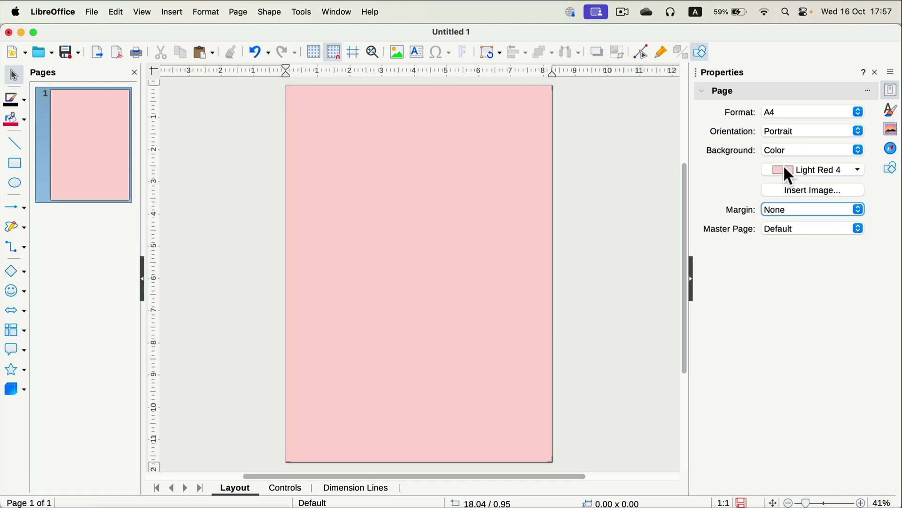
# - Choose a custom blue, hex 2e2ed7, as the page background colour
pyautogui.click(824, 172)
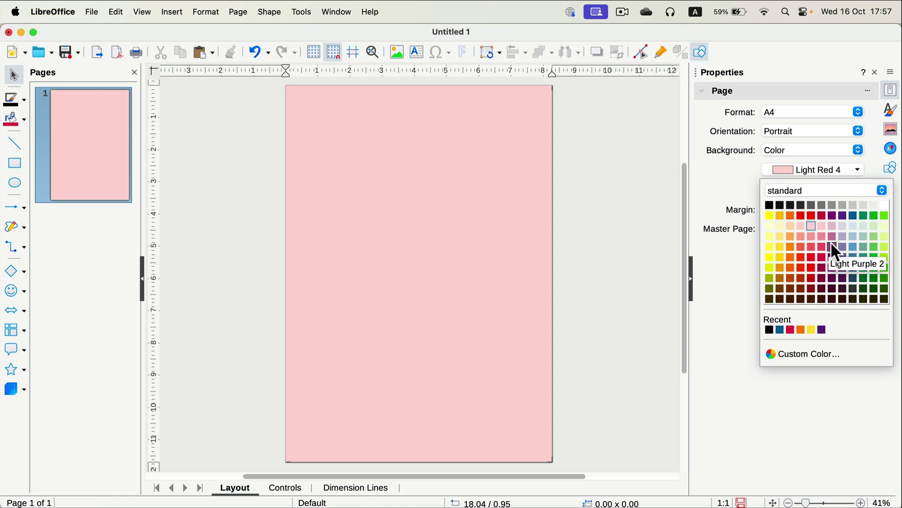
pyautogui.click(791, 361)
pyautogui.moveTo(439, 218)
pyautogui.mouseDown()
pyautogui.moveTo(445, 214)
pyautogui.moveTo(432, 207)
pyautogui.mouseUp()
pyautogui.moveTo(479, 266); pyautogui.dragTo(475, 208)
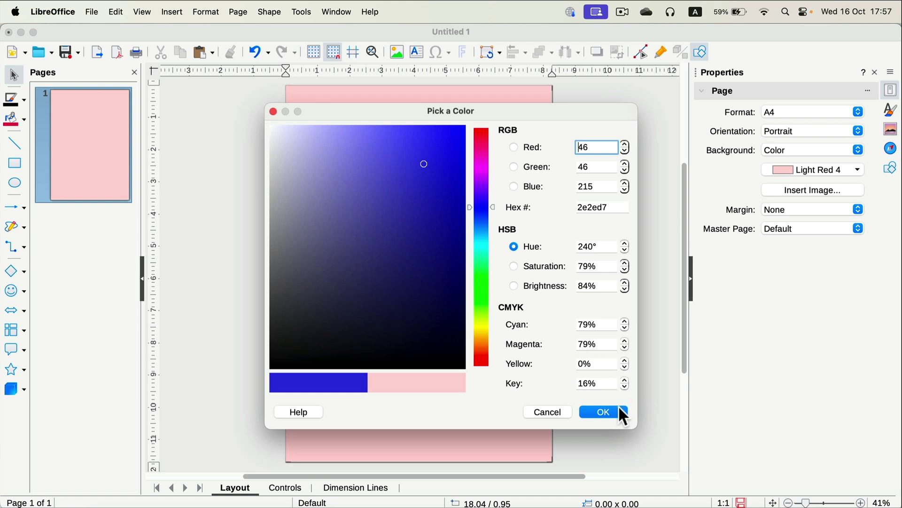
pyautogui.click(606, 412)
# - Change the page background to a gradient running from Light Purple 3 to Indigo
pyautogui.click(850, 169)
pyautogui.click(848, 151)
pyautogui.click(850, 149)
pyautogui.click(800, 182)
pyautogui.click(810, 174)
pyautogui.click(835, 232)
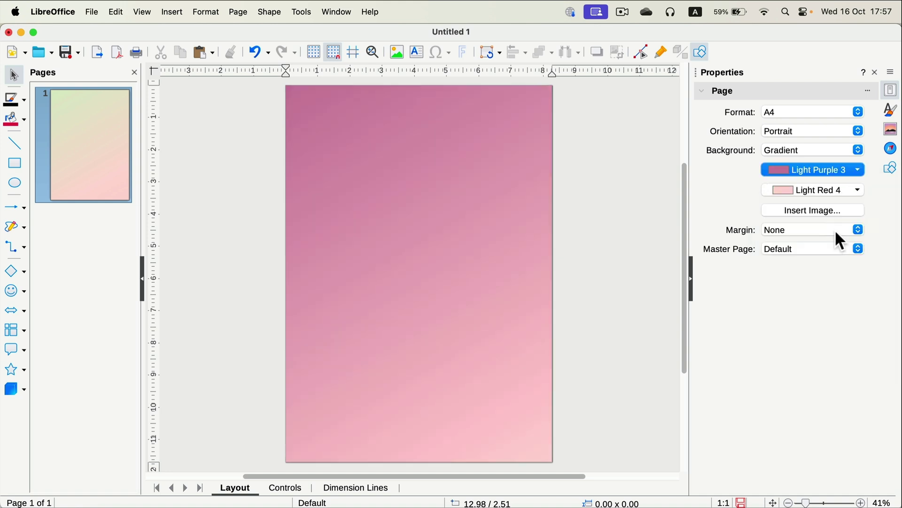
pyautogui.click(835, 191)
pyautogui.click(836, 236)
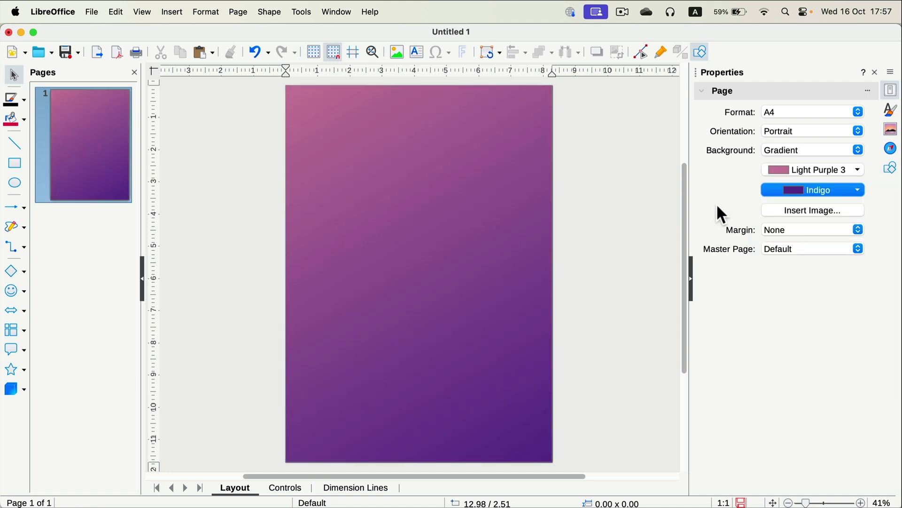
# - Change the page background to Hatching with the Blue 45 Degrees style
pyautogui.click(820, 151)
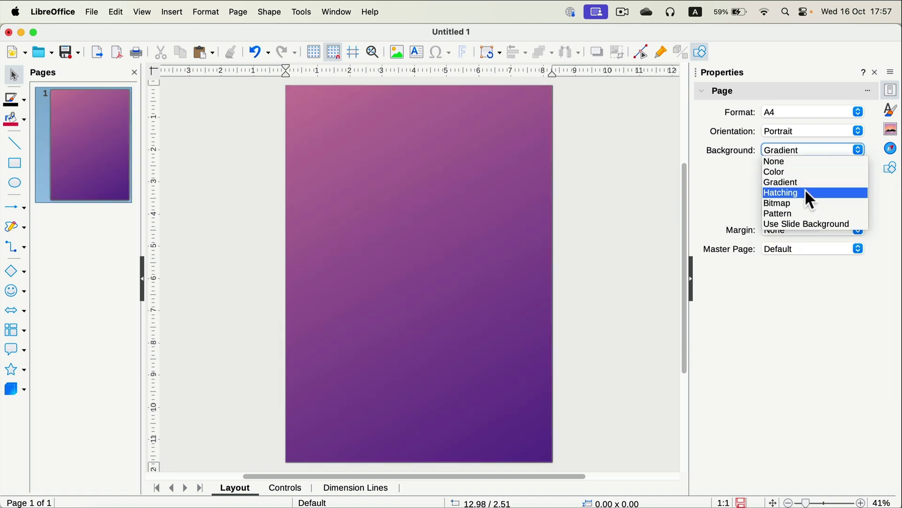
pyautogui.click(805, 191)
pyautogui.click(808, 168)
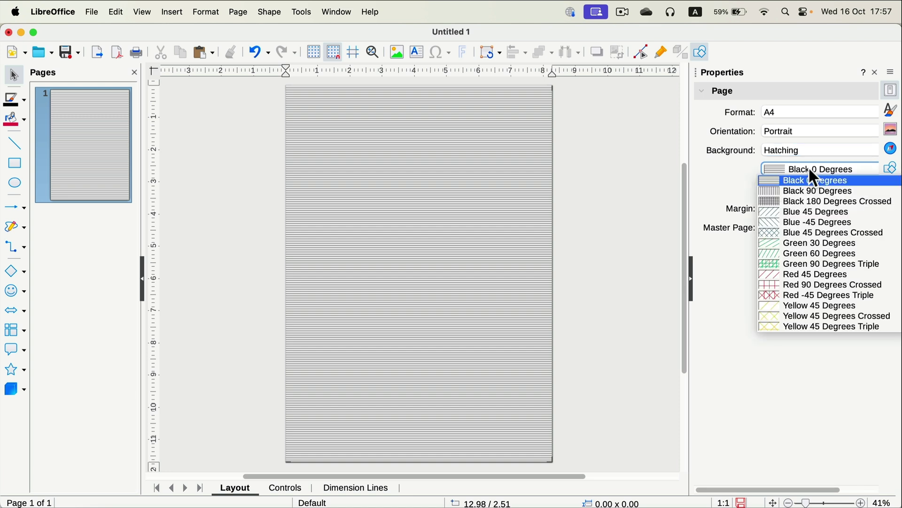
pyautogui.click(803, 214)
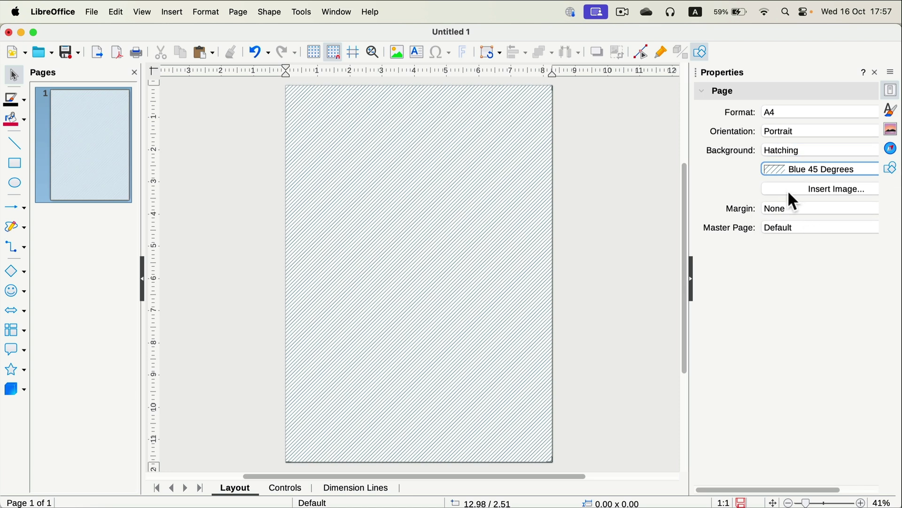
# - Change the page background to Bitmap with the Little Clouds image
pyautogui.click(797, 148)
pyautogui.click(792, 202)
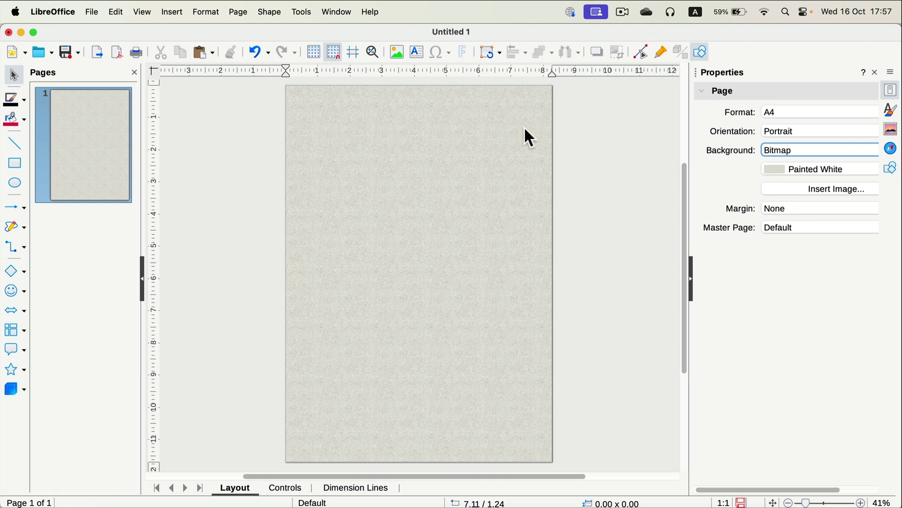
pyautogui.click(791, 171)
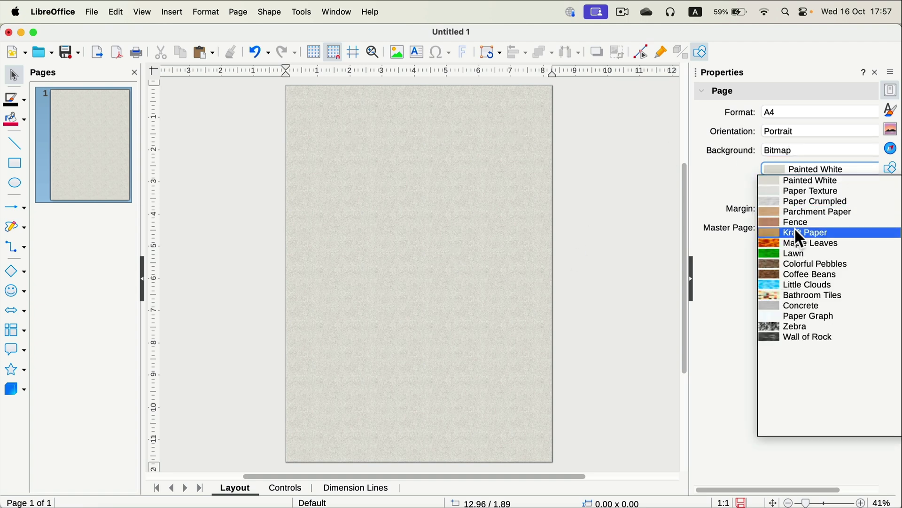
pyautogui.click(802, 285)
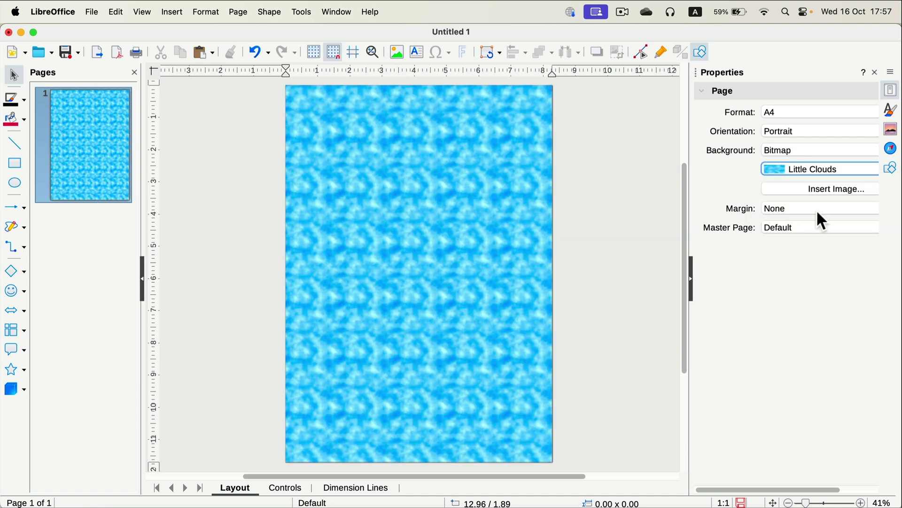
# - Change the page background to Pattern and pick another pattern from the available ones
pyautogui.click(808, 149)
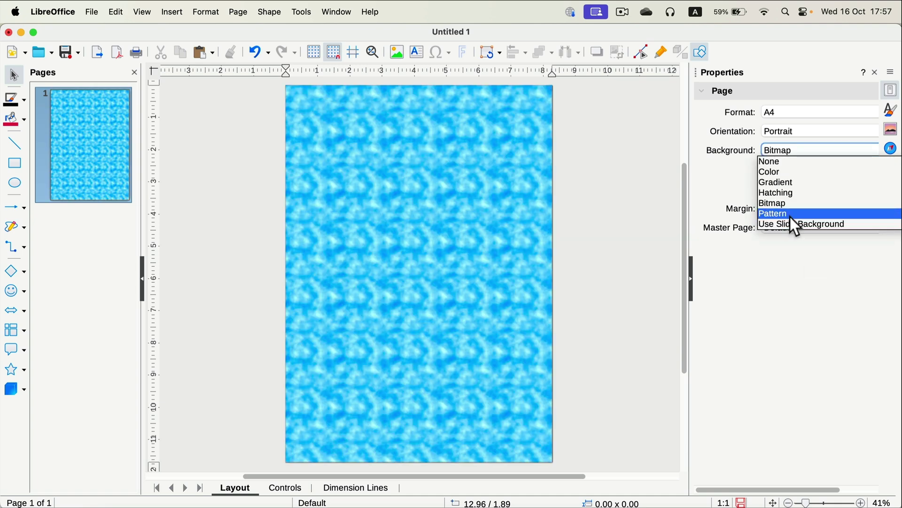
pyautogui.click(794, 218)
pyautogui.click(796, 169)
pyautogui.click(799, 243)
# - Set the page background to None
pyautogui.click(798, 152)
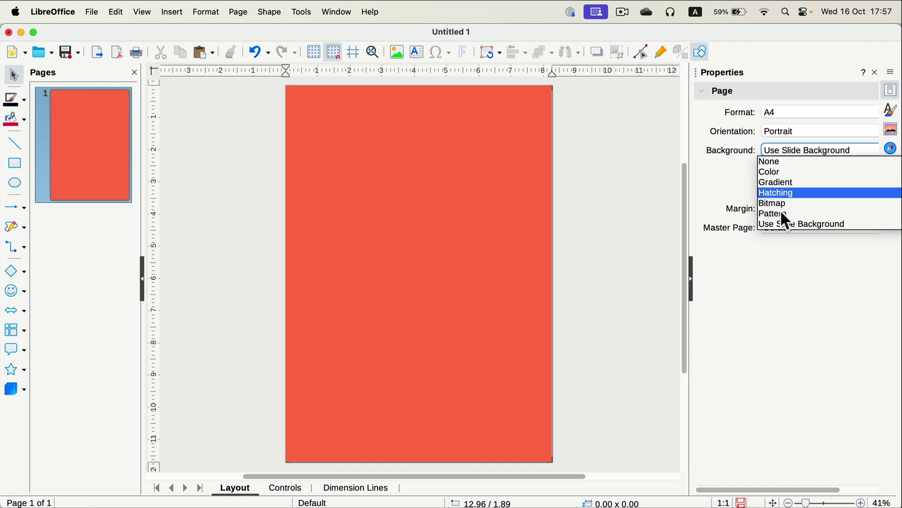
pyautogui.click(782, 160)
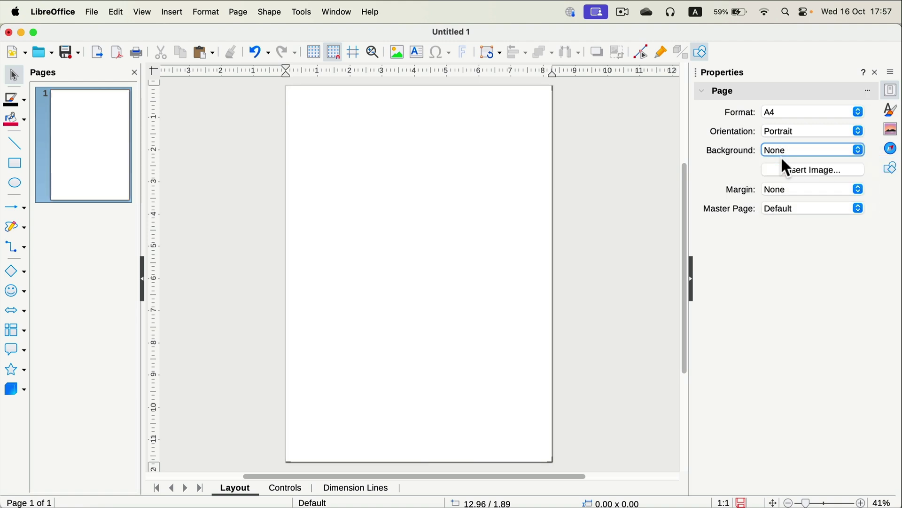
# - Change the page background to a solid Color fill using Light Gold 4
pyautogui.click(794, 155)
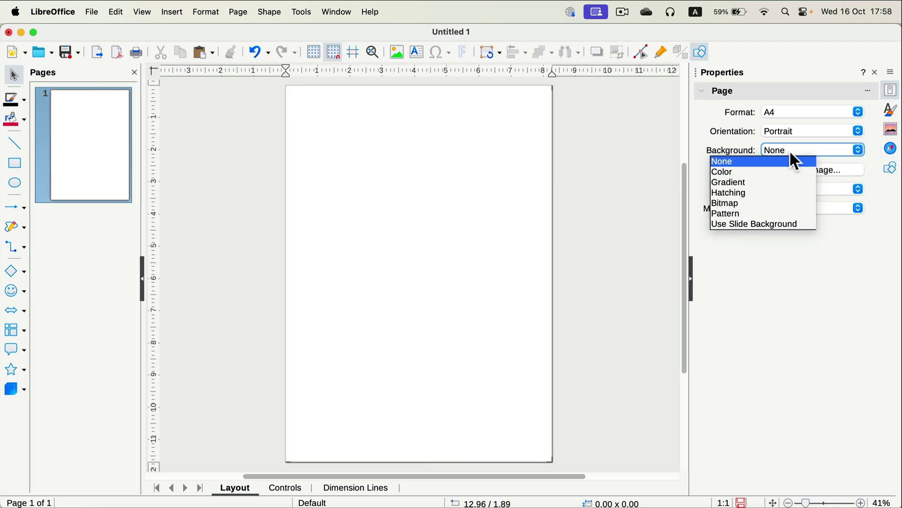
pyautogui.click(747, 172)
pyautogui.click(795, 170)
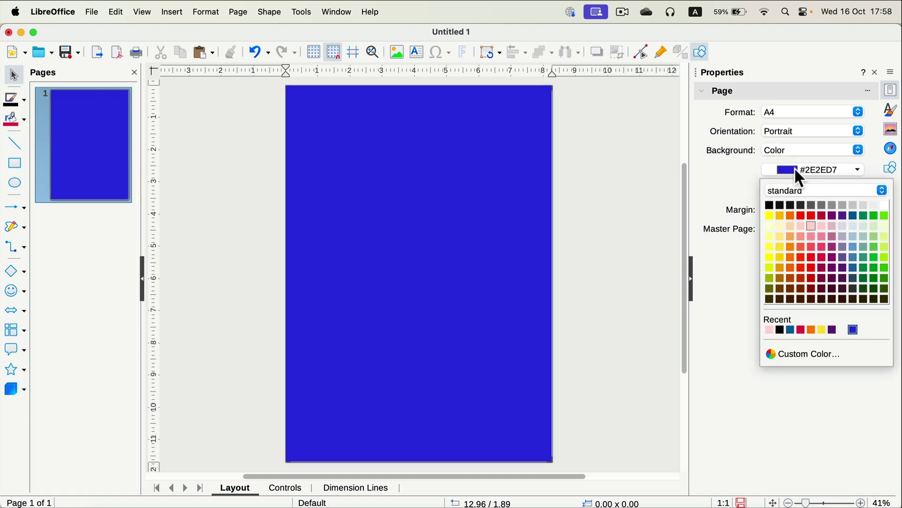
pyautogui.click(780, 228)
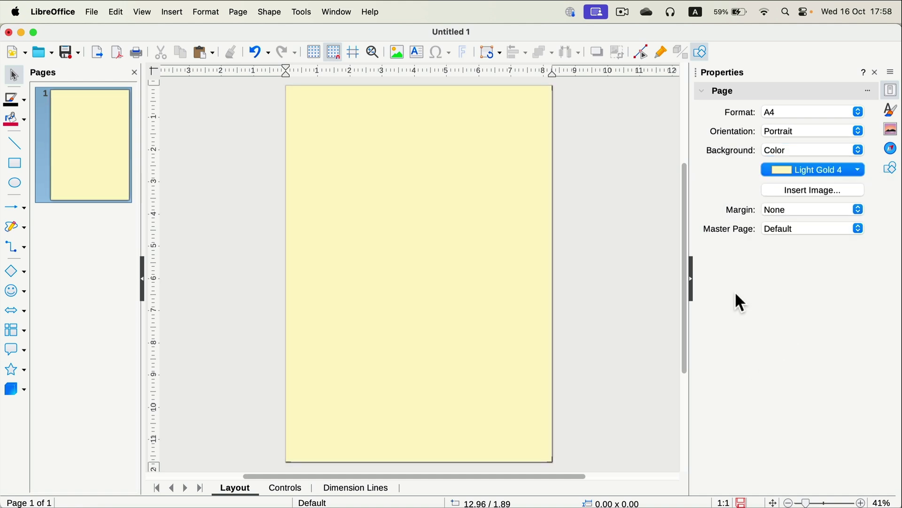
pyautogui.click(690, 278)
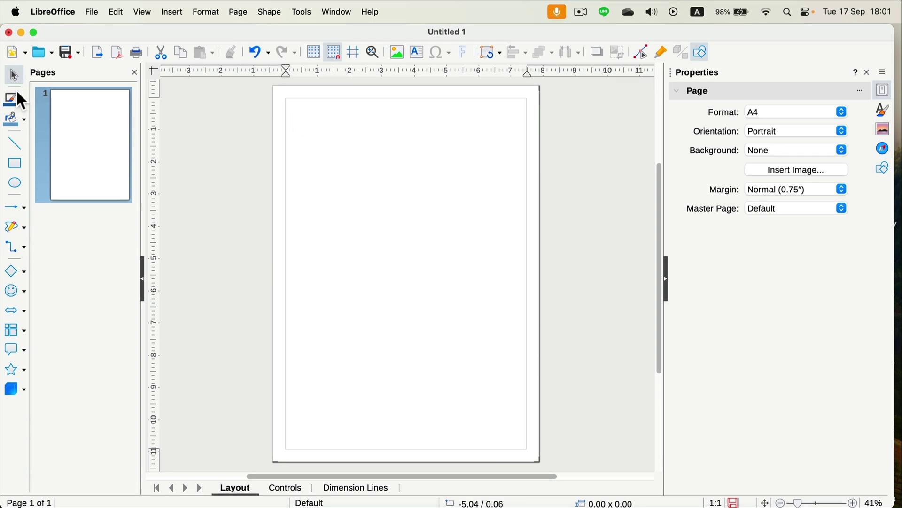
# - Draw an unfilled Bézier curve on the blank page with mixed curved and straight segments, returning to its starting point
pyautogui.click(24, 228)
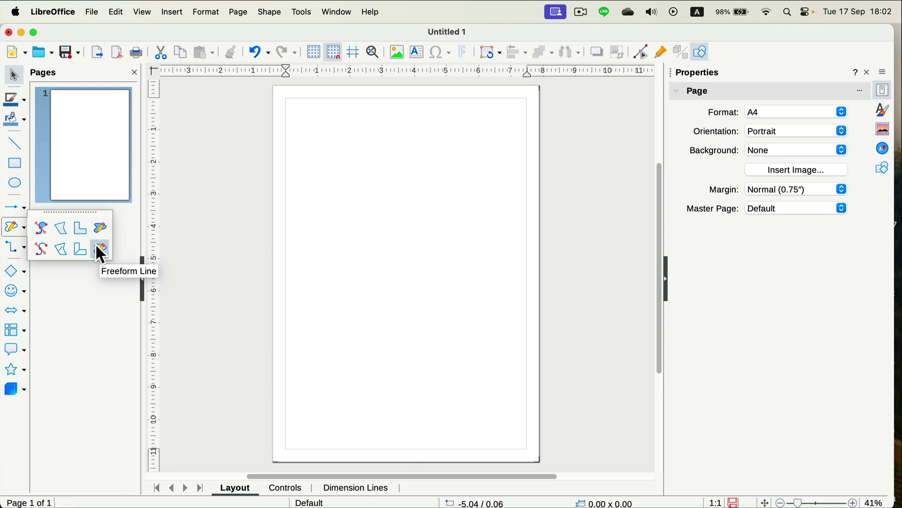
pyautogui.click(40, 244)
pyautogui.moveTo(311, 155); pyautogui.dragTo(329, 126)
pyautogui.moveTo(411, 140)
pyautogui.mouseDown()
pyautogui.moveTo(439, 196)
pyautogui.moveTo(385, 97)
pyautogui.moveTo(367, 120)
pyautogui.moveTo(448, 148)
pyautogui.mouseUp()
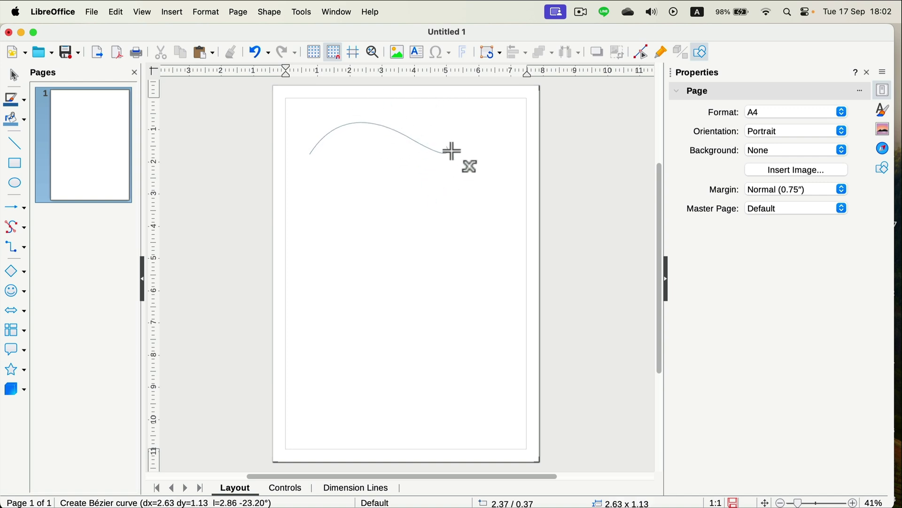
pyautogui.click(444, 227)
pyautogui.click(355, 239)
pyautogui.click(418, 275)
pyautogui.moveTo(407, 335); pyautogui.dragTo(447, 325)
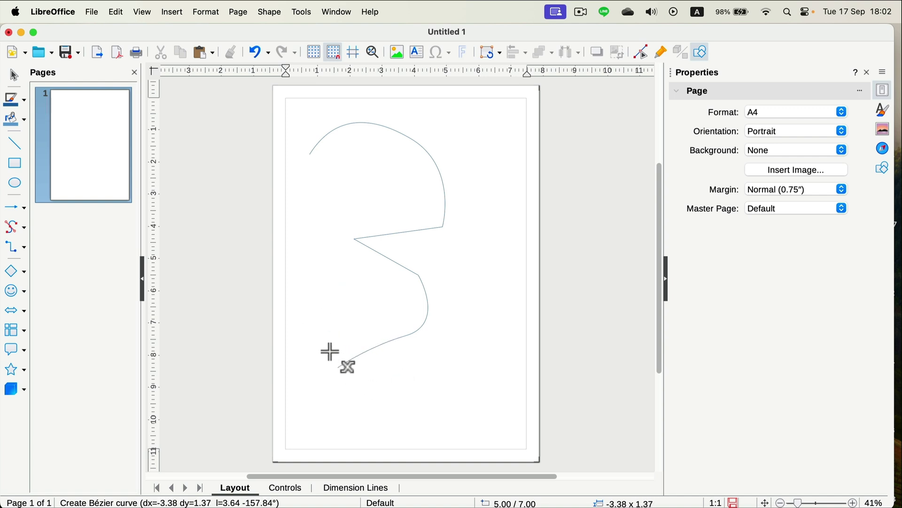
pyautogui.moveTo(318, 321); pyautogui.dragTo(306, 380)
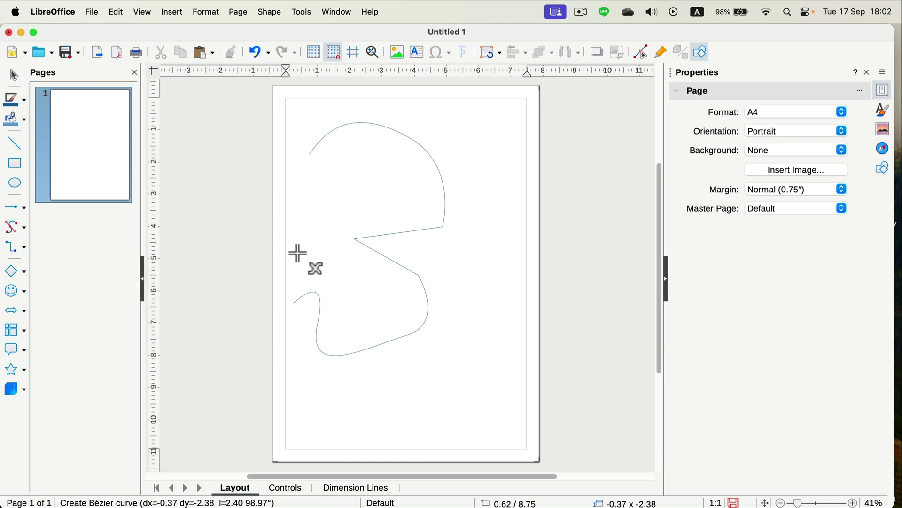
pyautogui.click(306, 262)
pyautogui.click(324, 227)
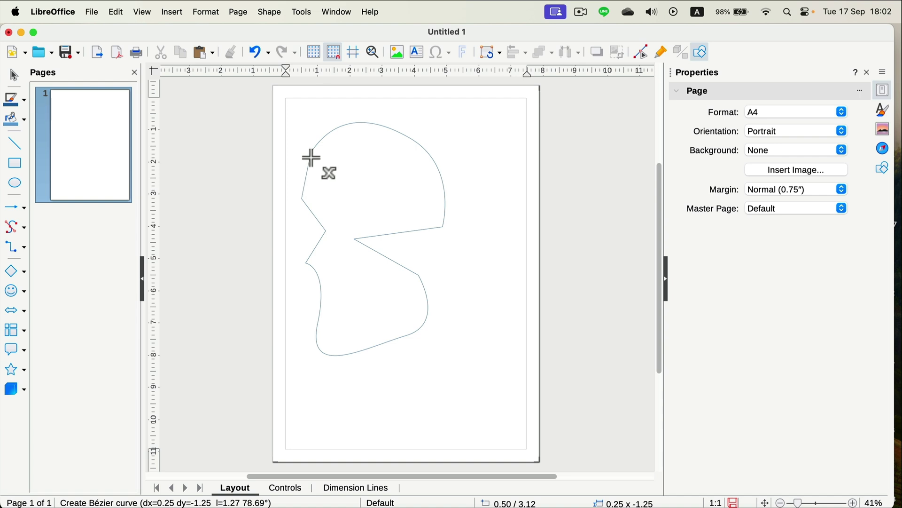
pyautogui.click(310, 153)
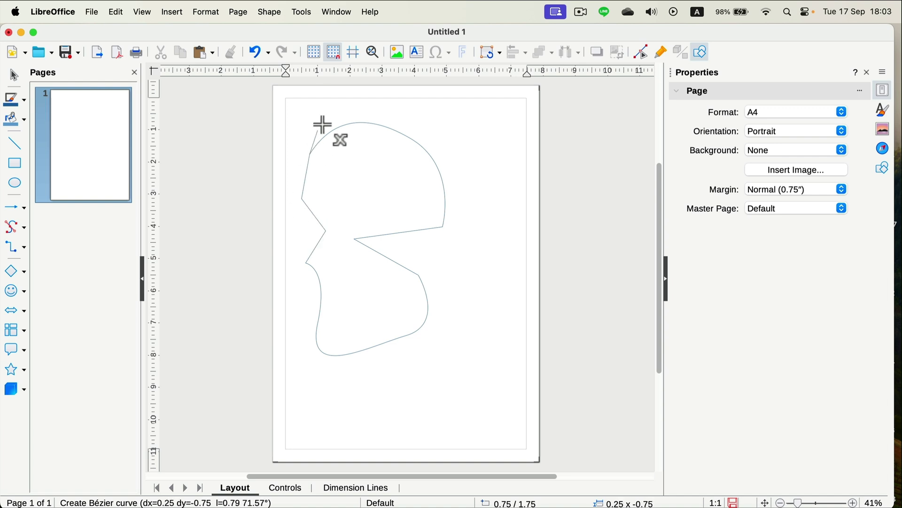
# - Draw a filled Bézier curve with rounded sides on the page
pyautogui.click(25, 229)
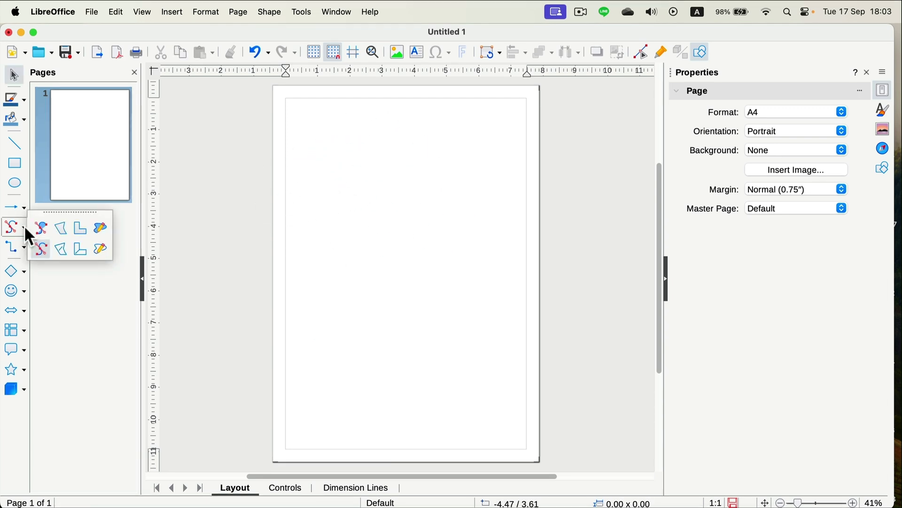
pyautogui.click(41, 249)
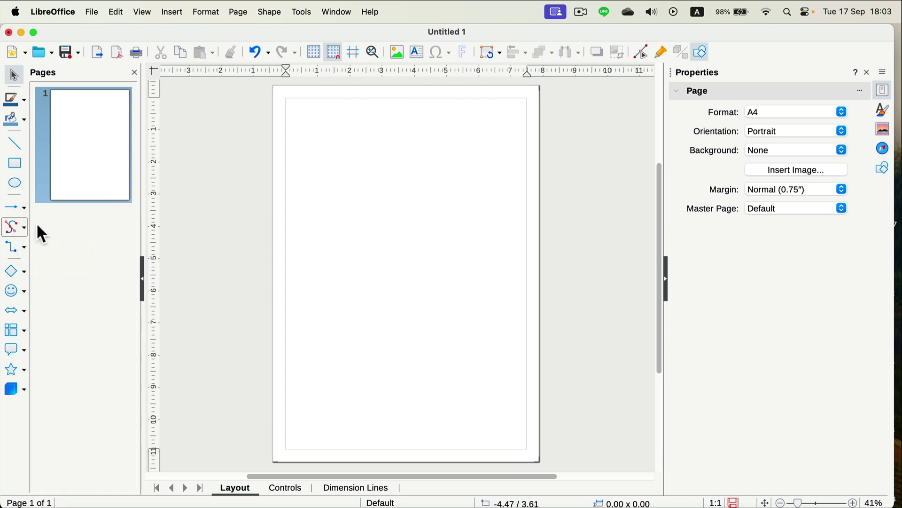
pyautogui.moveTo(331, 150); pyautogui.dragTo(379, 128)
pyautogui.moveTo(475, 190)
pyautogui.mouseDown()
pyautogui.moveTo(474, 220)
pyautogui.moveTo(482, 144)
pyautogui.moveTo(451, 125)
pyautogui.mouseUp()
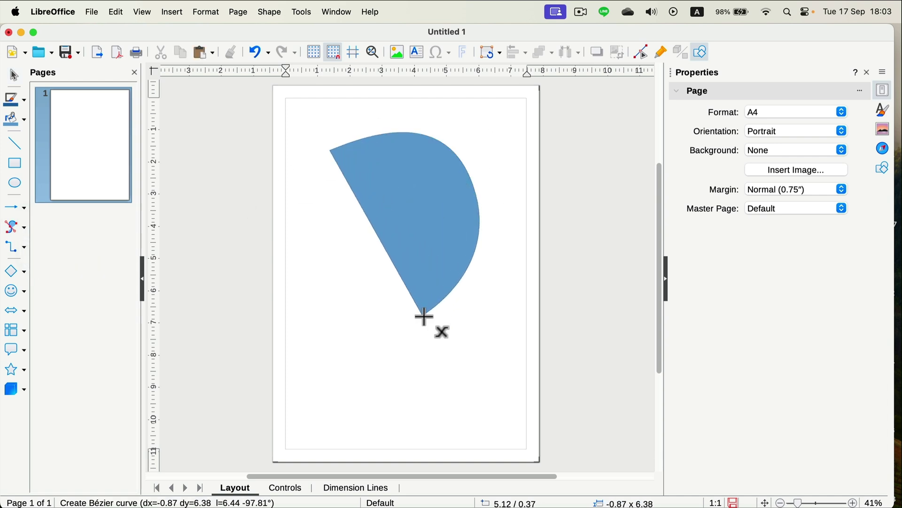
pyautogui.click(422, 315)
pyautogui.moveTo(326, 280); pyautogui.dragTo(447, 312)
# - Draw a filled freeform blob about 6.24 × 6.33 inches on the page and set its area fill to red
pyautogui.click(23, 227)
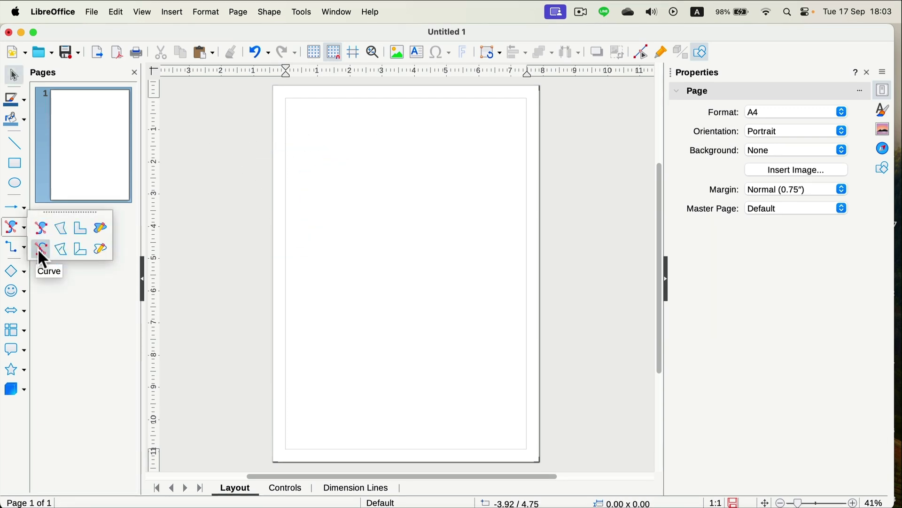
pyautogui.click(99, 223)
pyautogui.moveTo(314, 189)
pyautogui.mouseDown()
pyautogui.moveTo(332, 152)
pyautogui.moveTo(373, 142)
pyautogui.moveTo(434, 139)
pyautogui.moveTo(426, 137)
pyautogui.moveTo(463, 149)
pyautogui.moveTo(488, 173)
pyautogui.moveTo(501, 230)
pyautogui.moveTo(481, 328)
pyautogui.moveTo(382, 335)
pyautogui.moveTo(344, 328)
pyautogui.moveTo(312, 301)
pyautogui.moveTo(300, 265)
pyautogui.moveTo(314, 190)
pyautogui.moveTo(409, 154)
pyautogui.mouseUp()
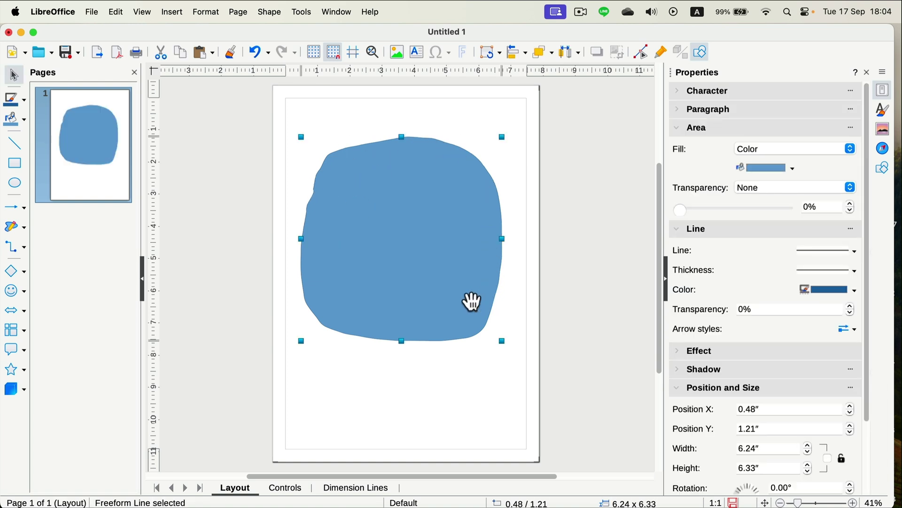
pyautogui.click(762, 167)
pyautogui.click(781, 259)
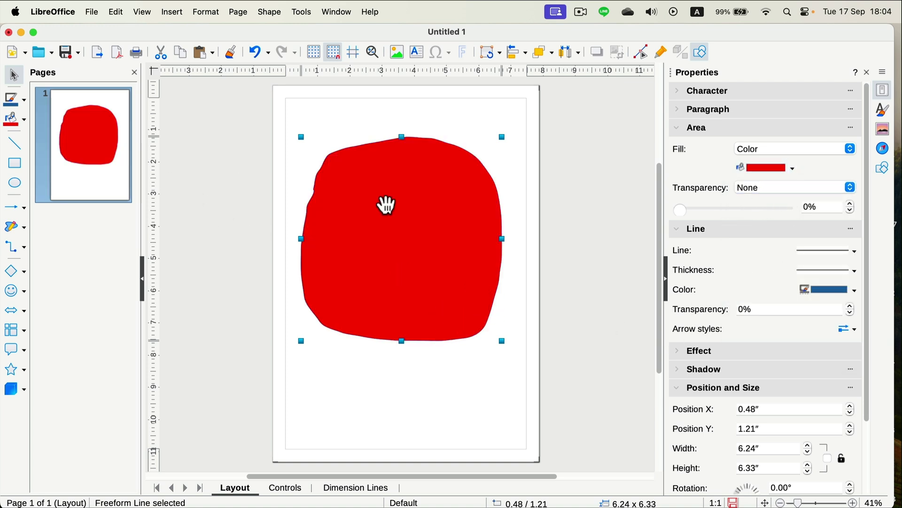
# - Try adding the text "sdsadsadasdasd" inside the red shape and undo it
pyautogui.doubleClick(387, 180)
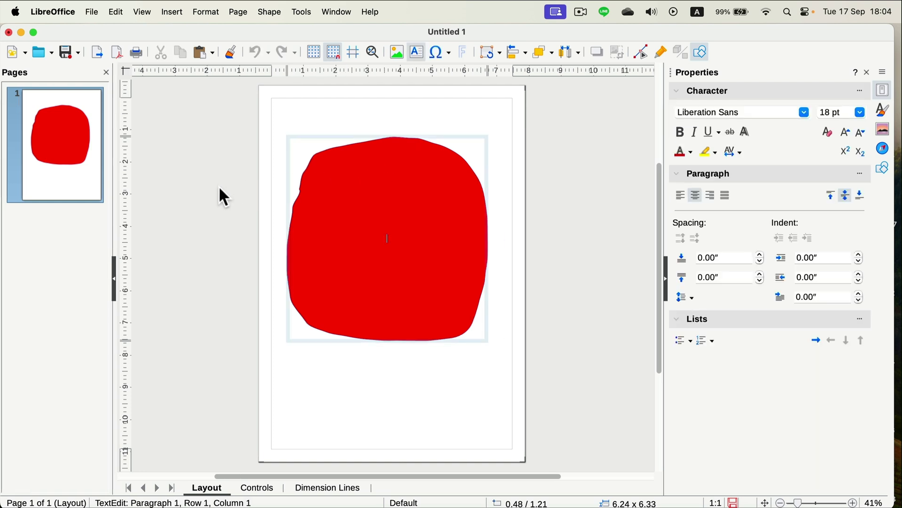
pyautogui.write('sdsadsadasdasd')
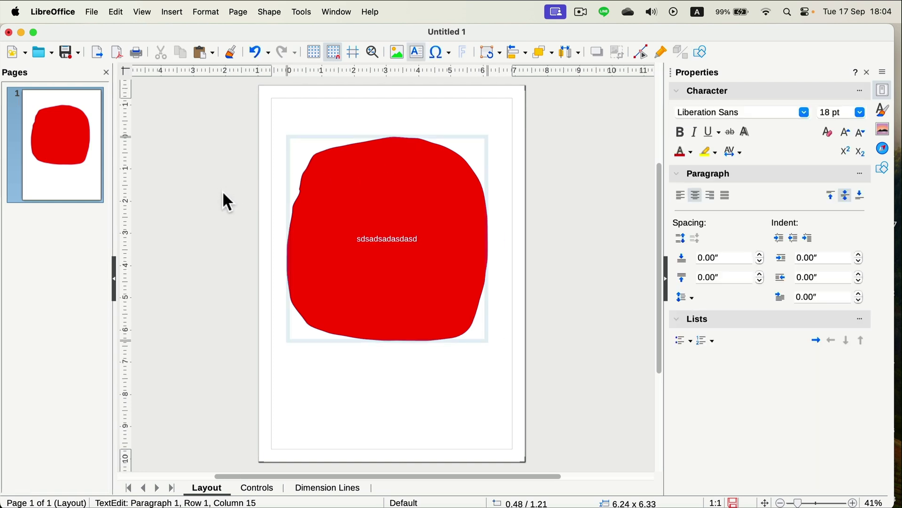
pyautogui.press('super+z')
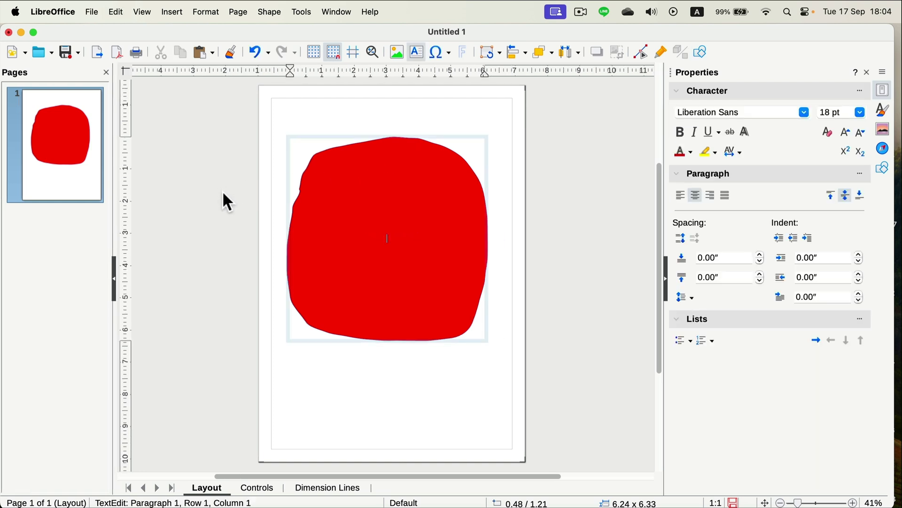
pyautogui.click(244, 186)
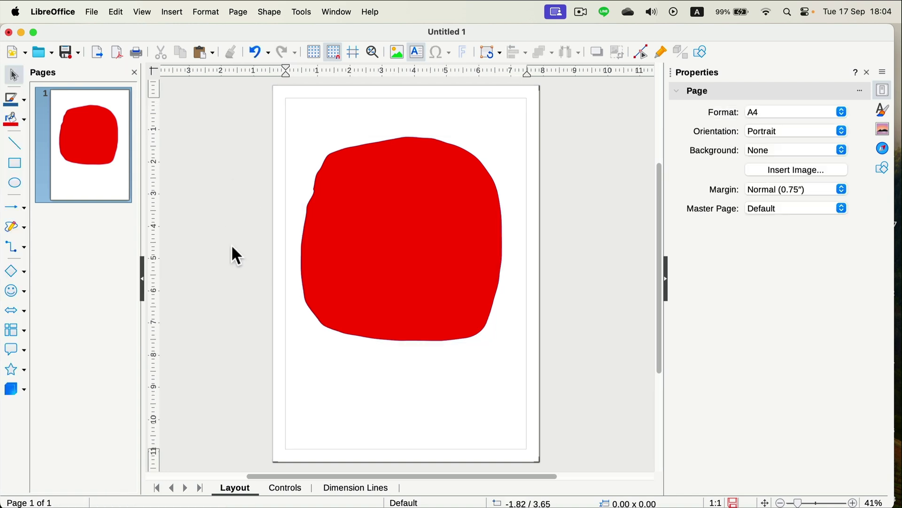
# - Edit the red shape's points, moving several from its right and lower edges inward to cut deep notches
pyautogui.click(342, 189)
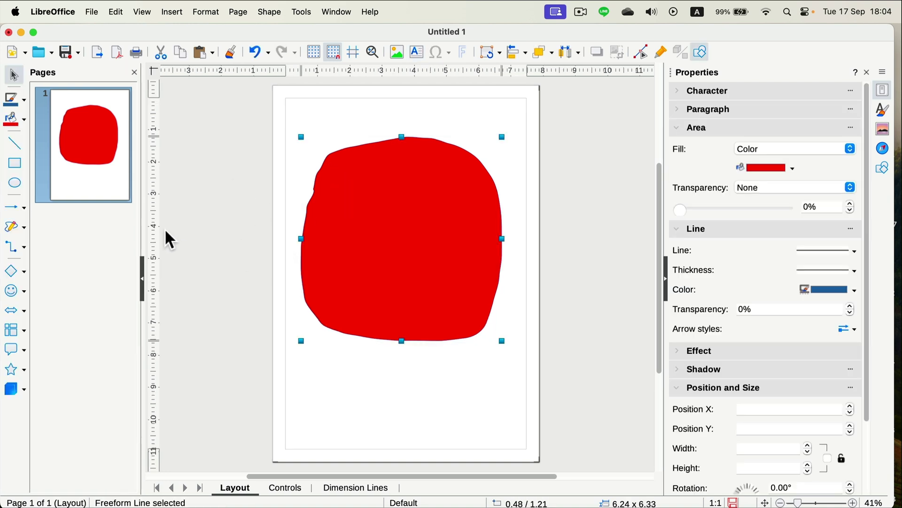
pyautogui.press('F8')
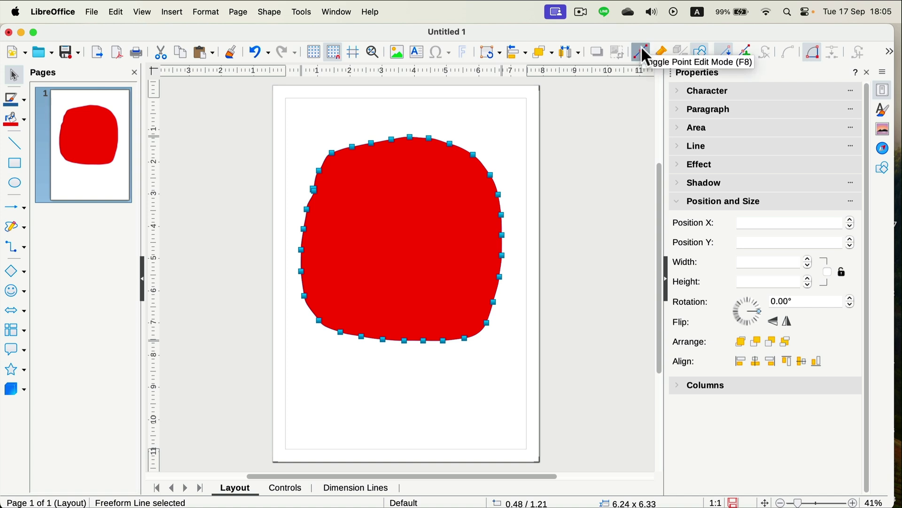
pyautogui.moveTo(475, 155); pyautogui.dragTo(426, 226)
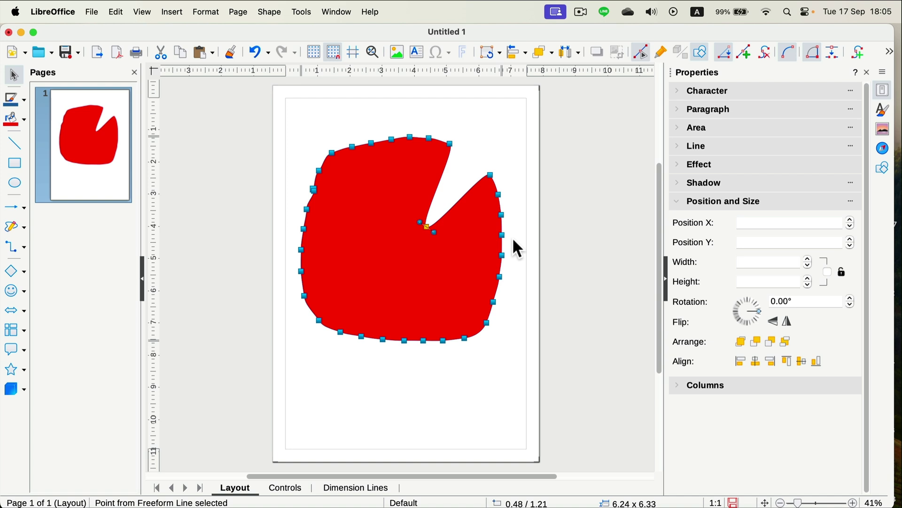
pyautogui.click(499, 194)
pyautogui.moveTo(500, 194); pyautogui.dragTo(455, 267)
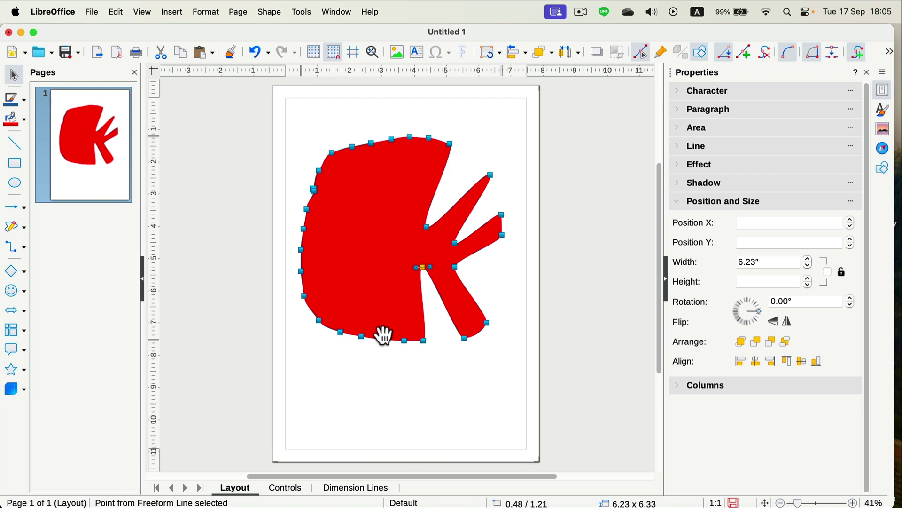
pyautogui.click(23, 227)
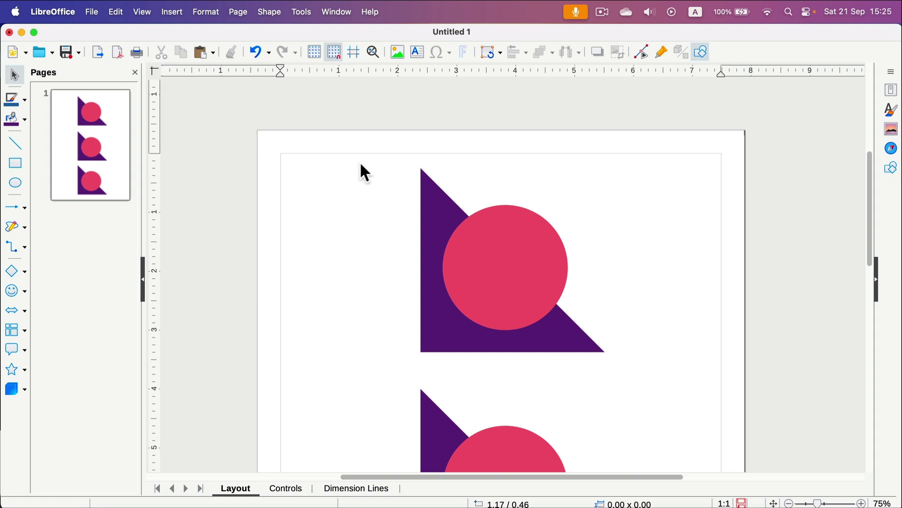
# - Merge the uppermost purple triangle and pink circle into a single shape
pyautogui.click(374, 141)
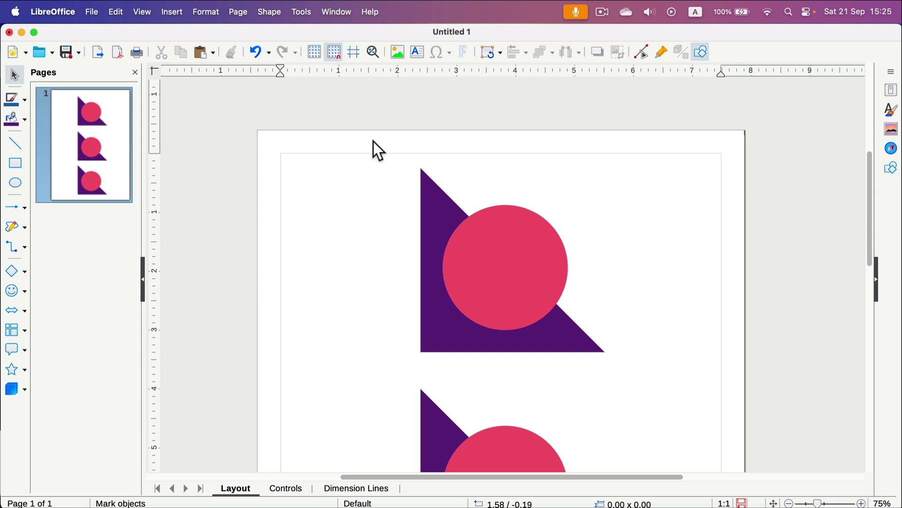
pyautogui.moveTo(374, 141); pyautogui.dragTo(645, 366)
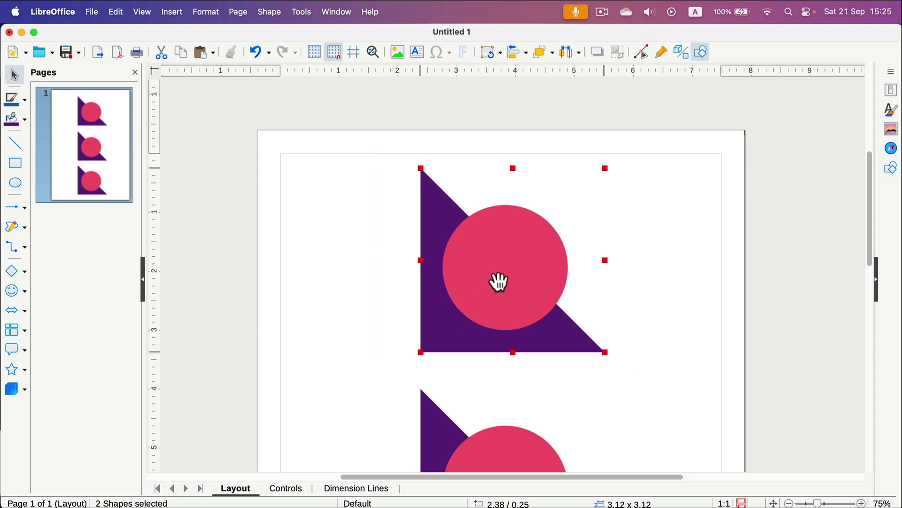
pyautogui.rightClick(507, 254)
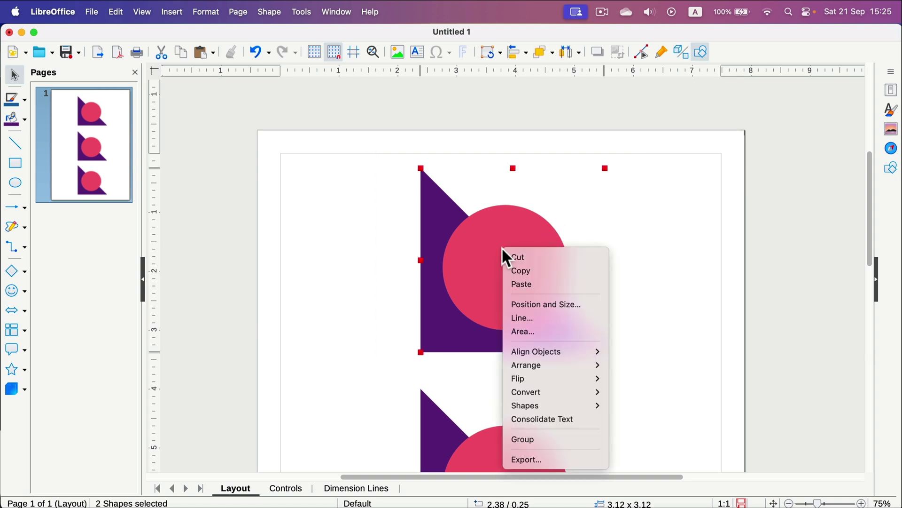
pyautogui.moveTo(540, 410)
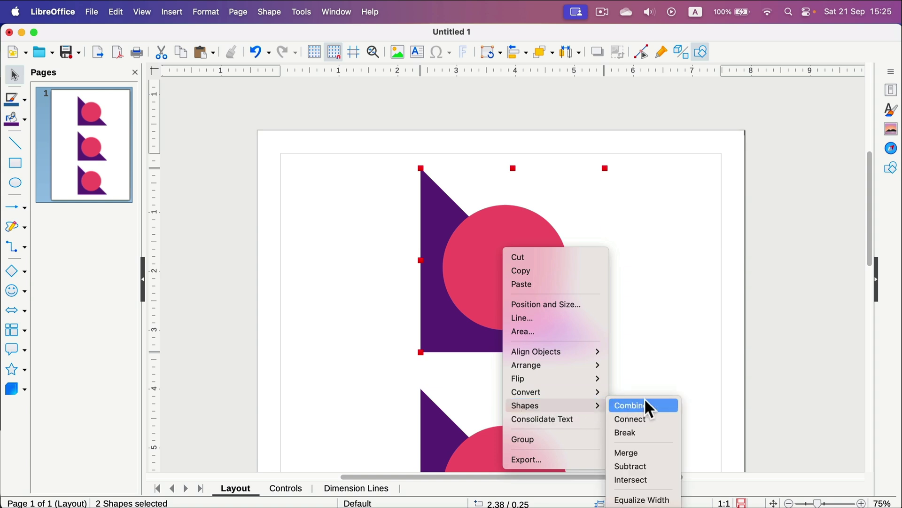
pyautogui.click(641, 453)
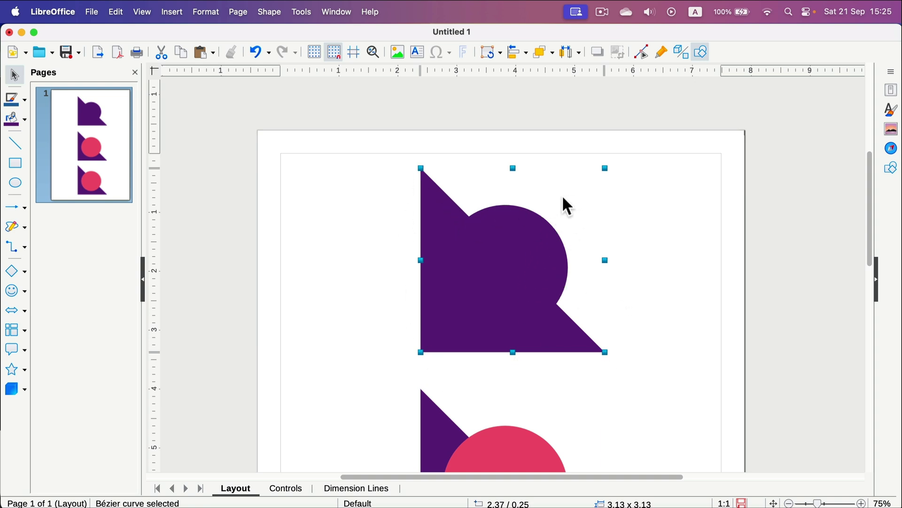
pyautogui.click(670, 252)
# - Subtract the pink circle from the middle purple triangle
pyautogui.scroll(-8, 630, 291)
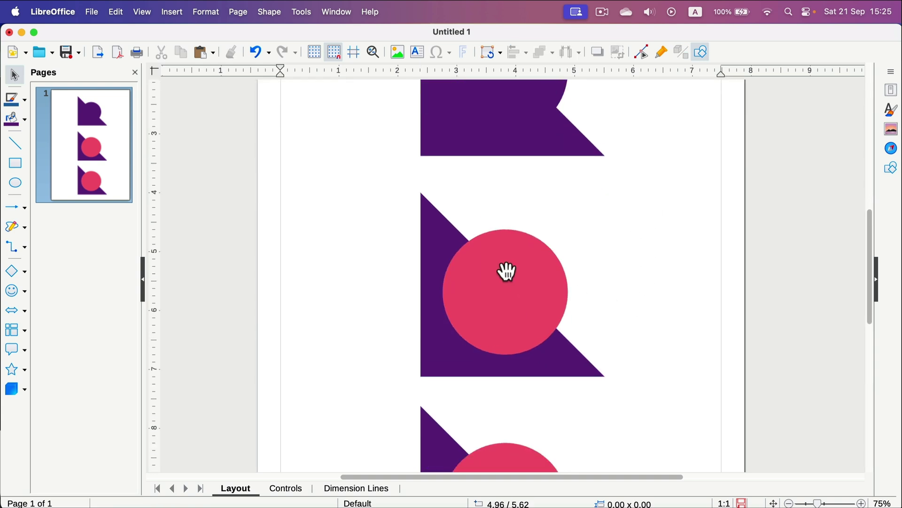
pyautogui.moveTo(375, 182); pyautogui.dragTo(685, 329)
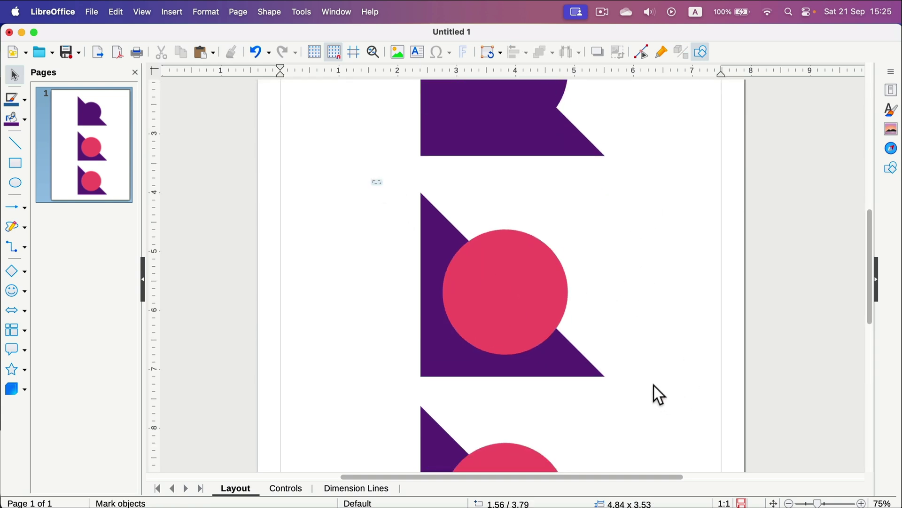
pyautogui.moveTo(654, 385); pyautogui.dragTo(651, 387)
pyautogui.rightClick(492, 288)
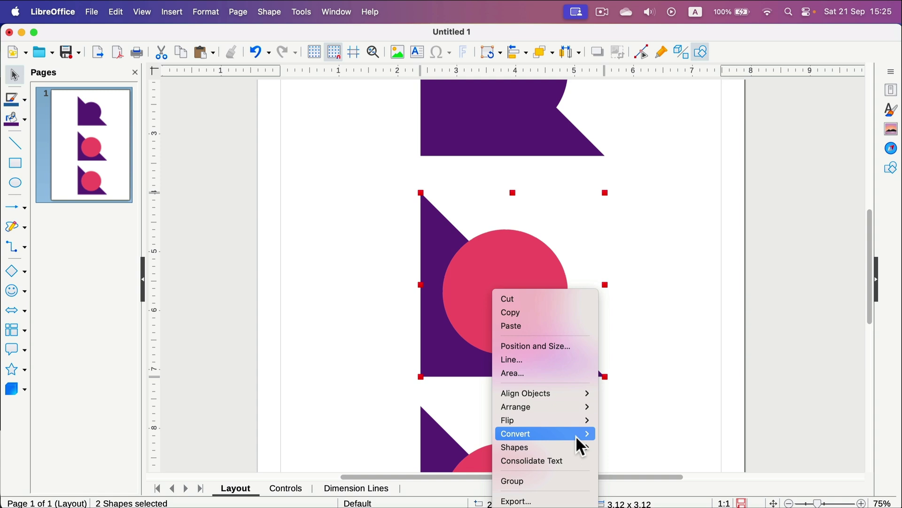
pyautogui.moveTo(570, 447)
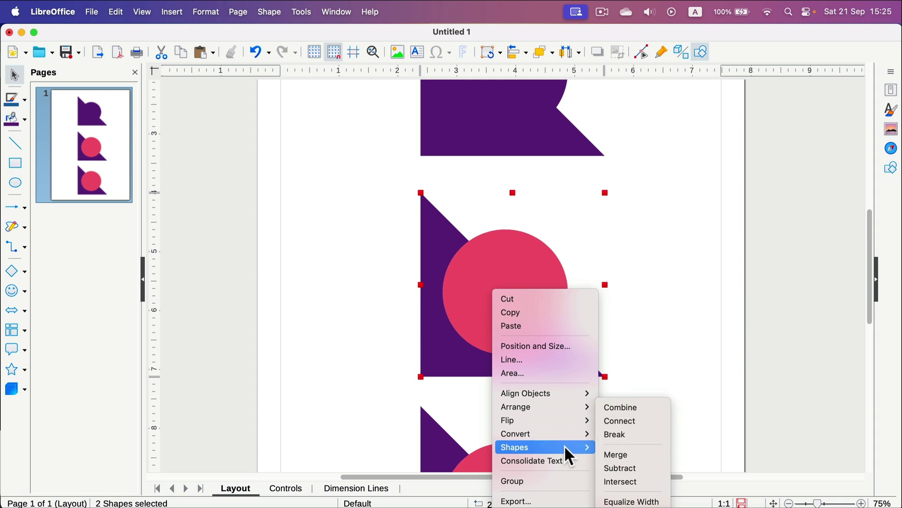
pyautogui.click(648, 472)
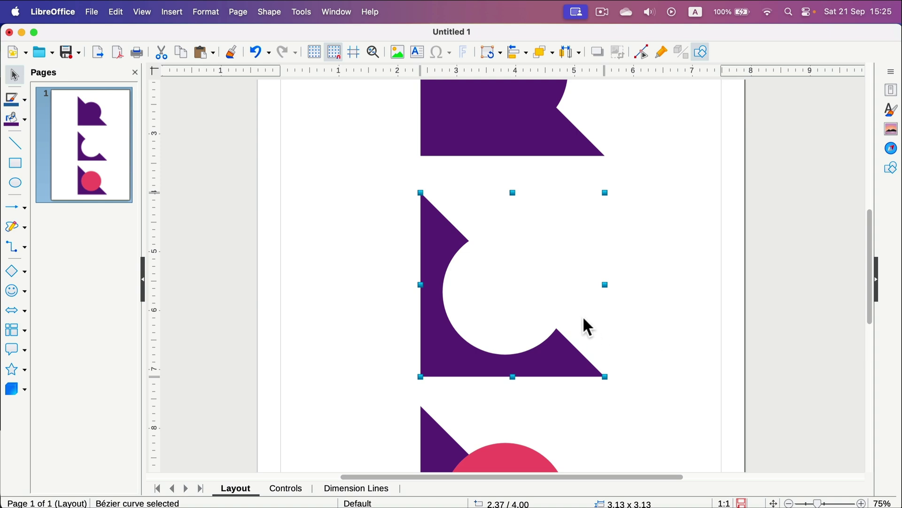
# - Intersect the lowest purple triangle and pink circle so only their overlapping area is kept
pyautogui.scroll(-5, 643, 319)
pyautogui.click(383, 214)
pyautogui.moveTo(383, 213); pyautogui.dragTo(564, 313)
pyautogui.moveTo(644, 414); pyautogui.dragTo(644, 418)
pyautogui.rightClick(515, 336)
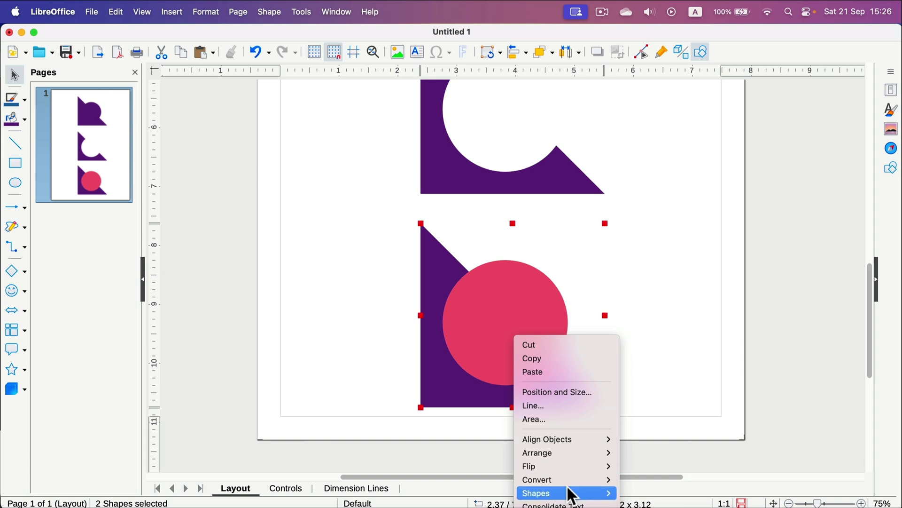
pyautogui.moveTo(567, 486)
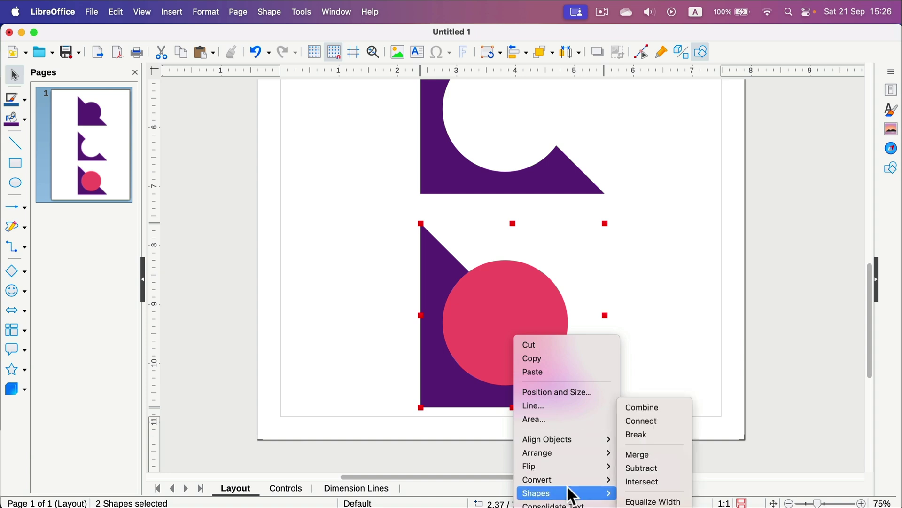
pyautogui.click(630, 479)
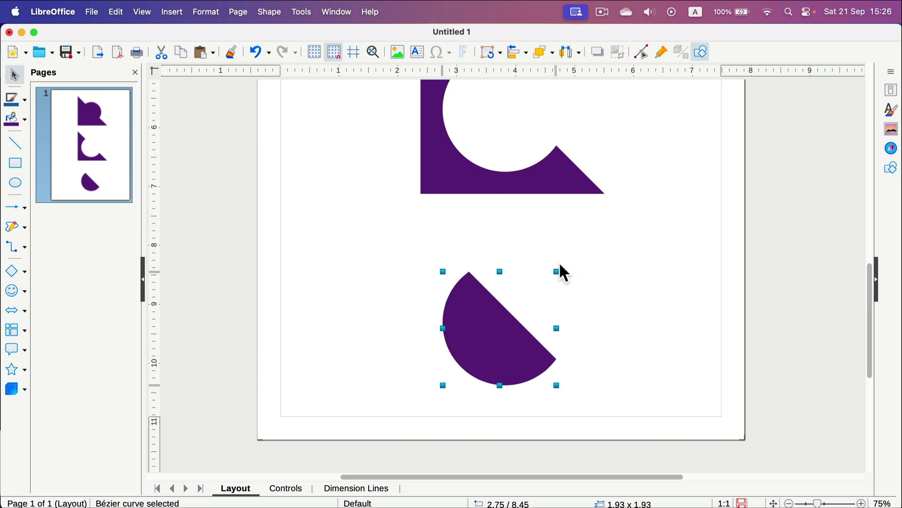
pyautogui.scroll(10, 559, 270)
pyautogui.scroll(-3, 505, 257)
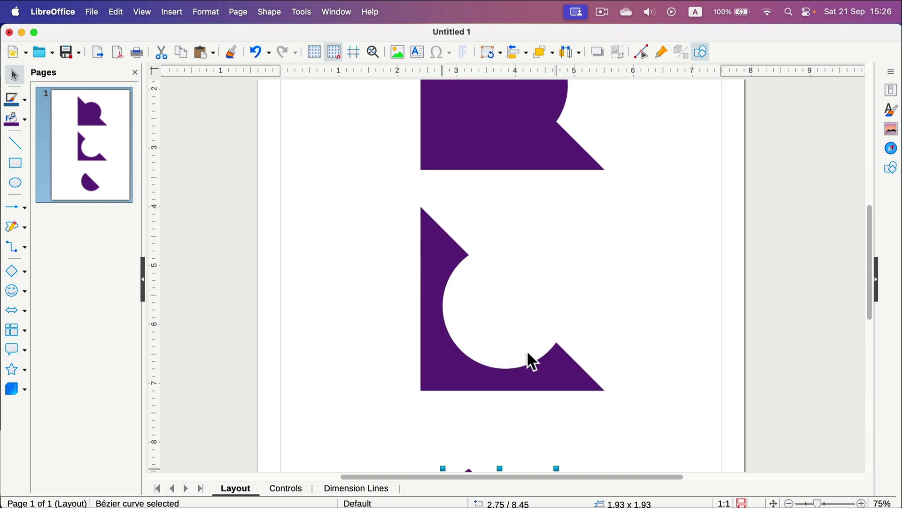
pyautogui.scroll(-10, 489, 315)
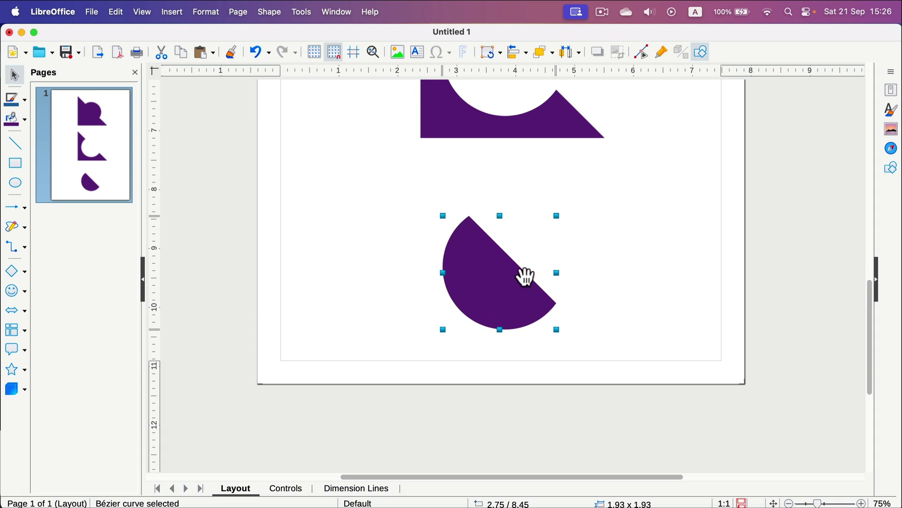
pyautogui.click(656, 244)
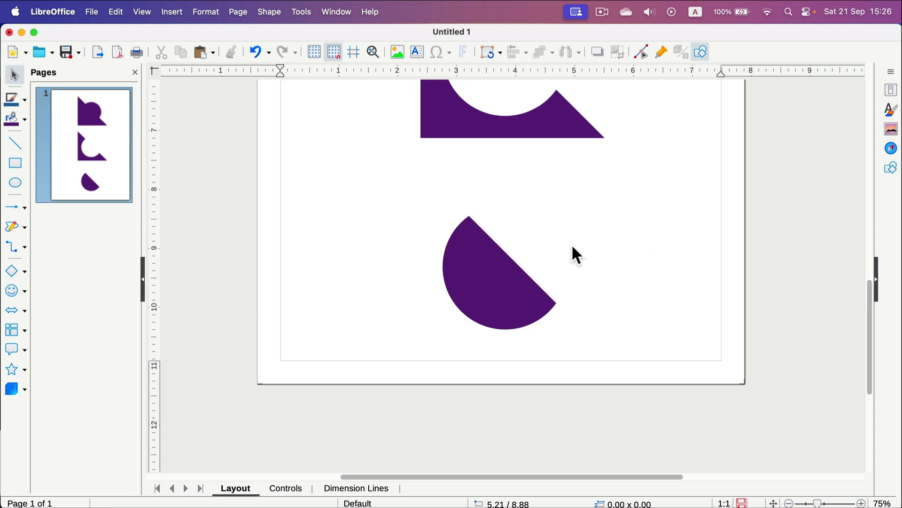
pyautogui.scroll(8, 487, 236)
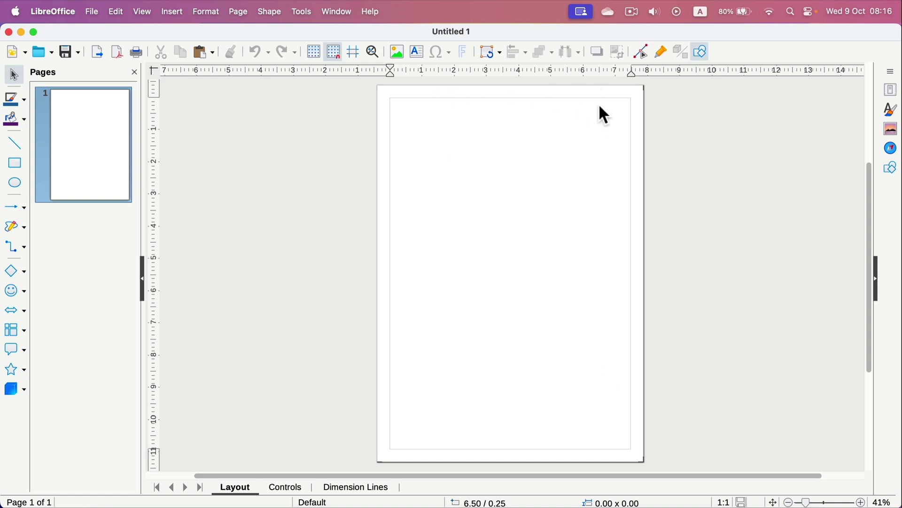
# - Draw a flowchart process rectangle about 3.00 × 1.75 in and a decision diamond about 3.37 × 2.62 in below it
pyautogui.click(892, 169)
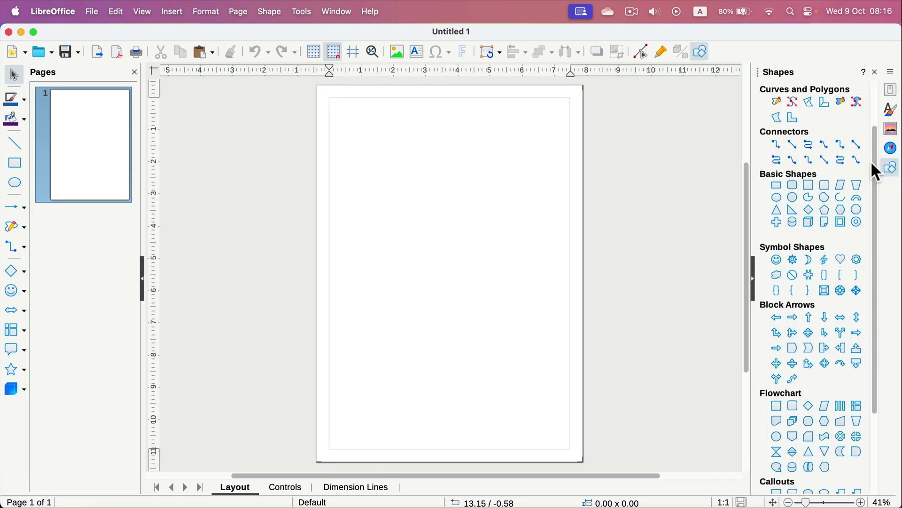
pyautogui.scroll(-3, 785, 355)
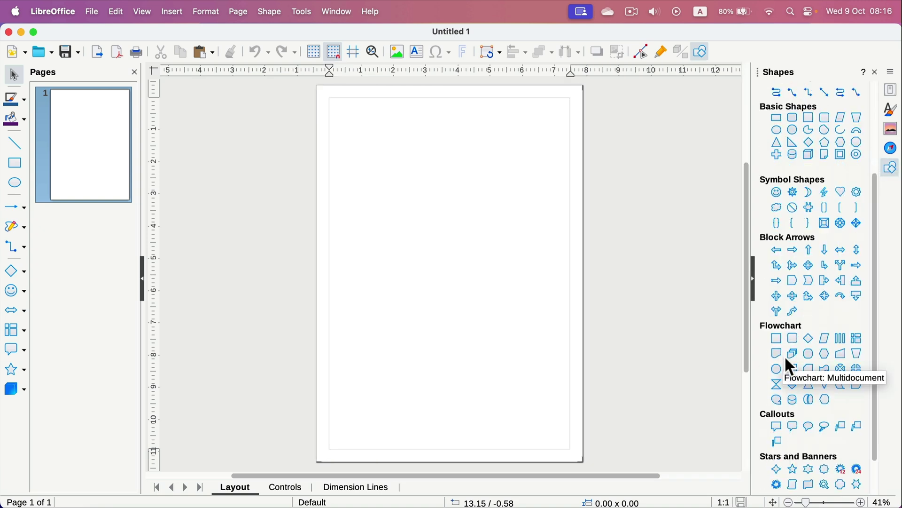
pyautogui.scroll(-2, 862, 410)
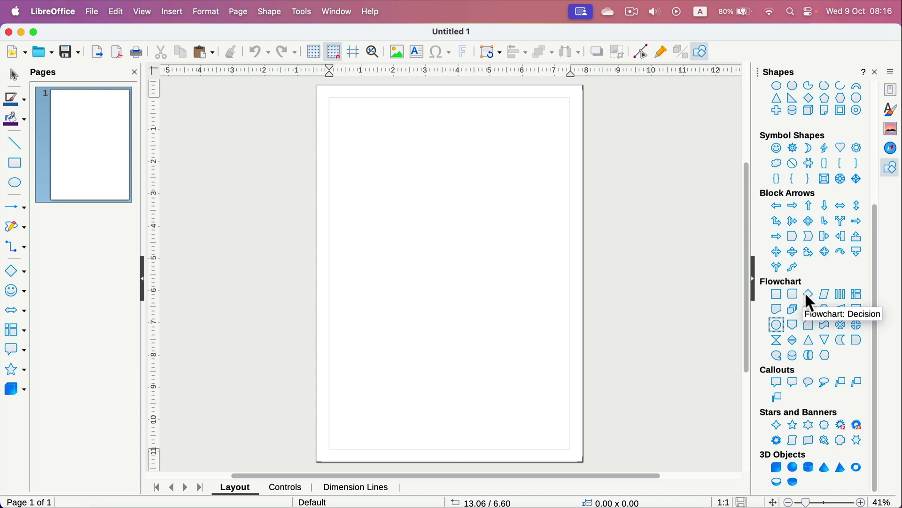
pyautogui.click(774, 292)
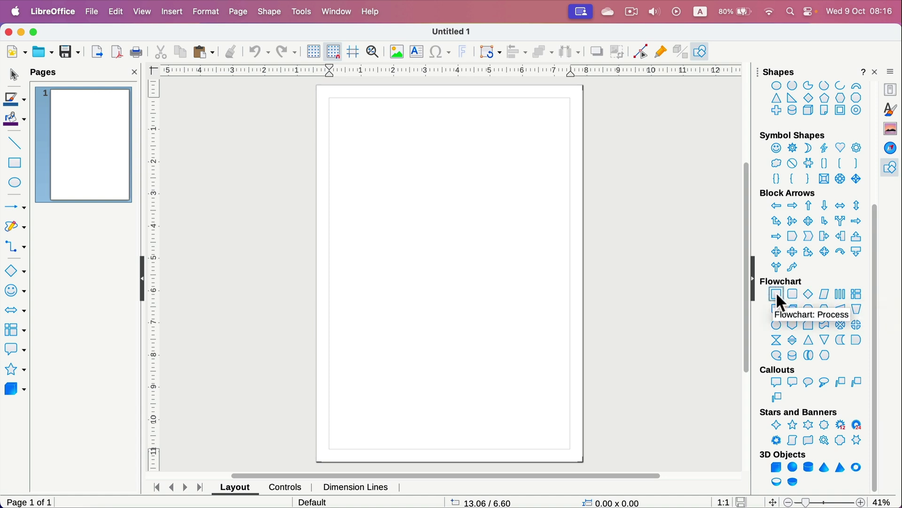
pyautogui.moveTo(394, 183); pyautogui.dragTo(491, 240)
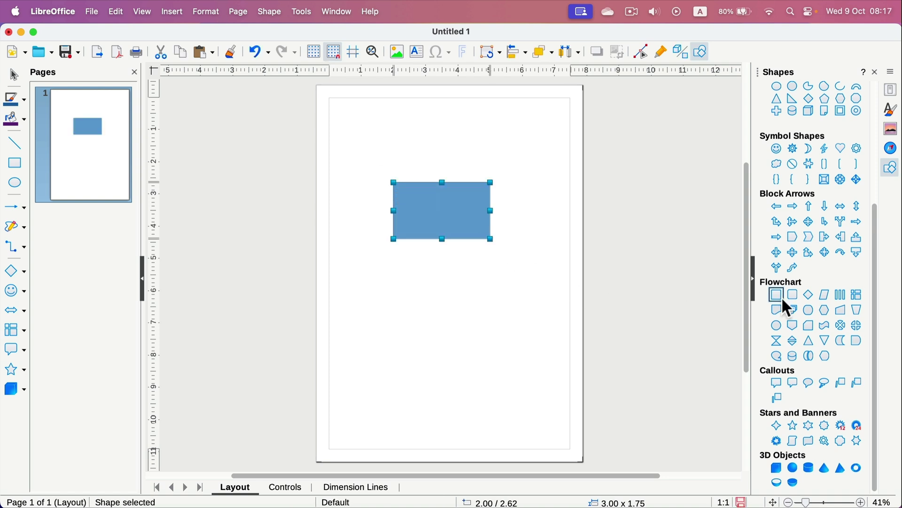
pyautogui.click(809, 294)
pyautogui.moveTo(409, 274); pyautogui.dragTo(519, 359)
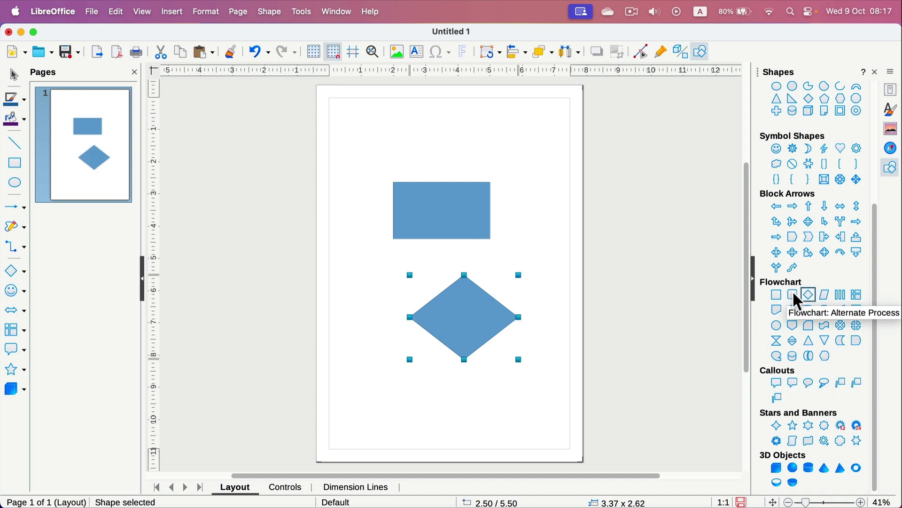
# - Draw two flowchart connector ellipses, one above the rectangle and one about 2.87 × 1.25 in below the diamond
pyautogui.click(776, 324)
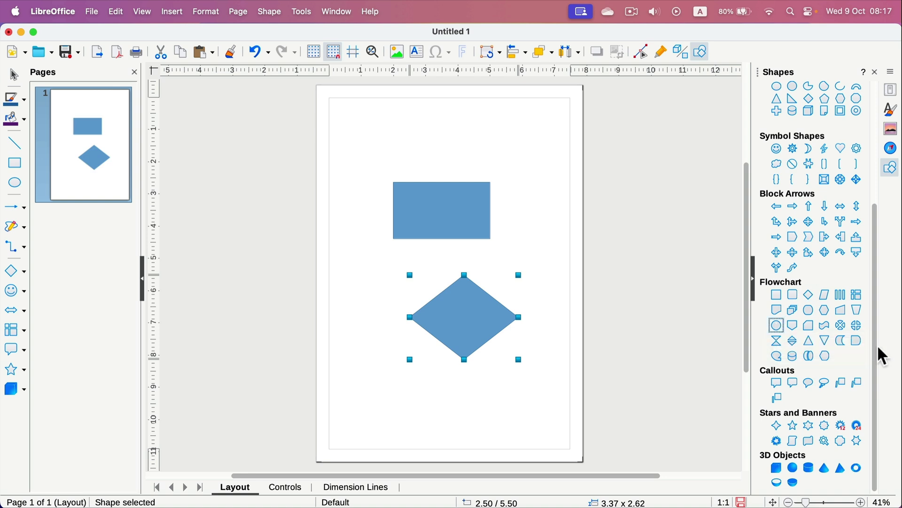
pyautogui.moveTo(425, 110); pyautogui.dragTo(478, 146)
pyautogui.moveTo(425, 399); pyautogui.dragTo(523, 447)
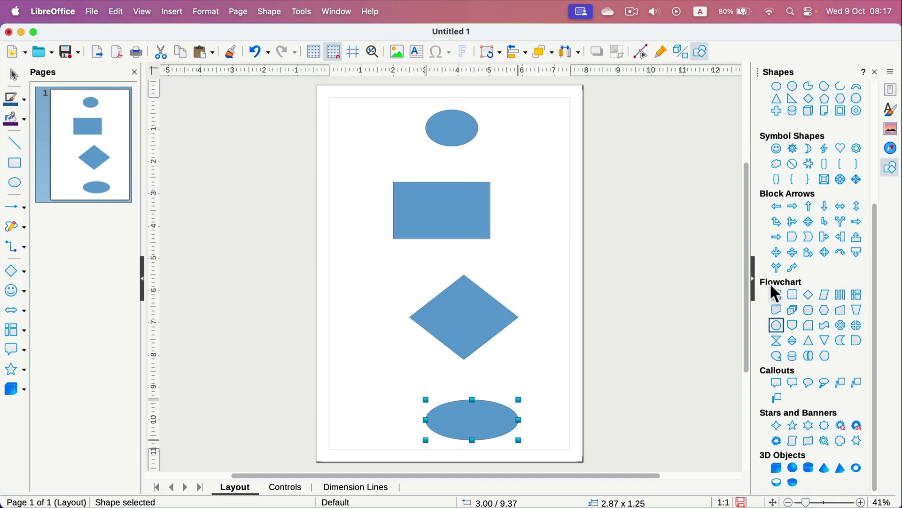
# - Duplicate the process rectangle to the right of the column and rearrange the original rectangle, upper ellipse and diamond
pyautogui.click(445, 210)
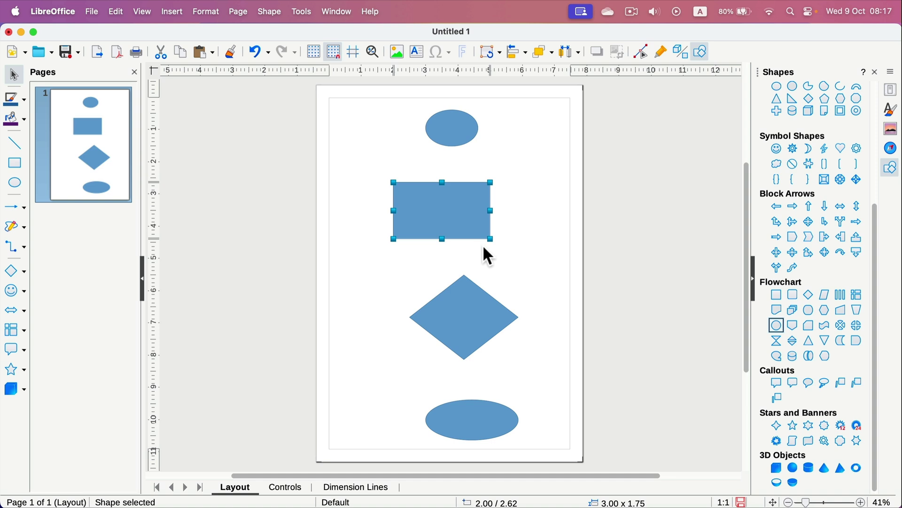
pyautogui.moveTo(451, 207); pyautogui.dragTo(520, 268)
pyautogui.moveTo(461, 214); pyautogui.dragTo(440, 194)
pyautogui.moveTo(450, 137); pyautogui.dragTo(449, 133)
pyautogui.moveTo(454, 180); pyautogui.dragTo(473, 175)
pyautogui.moveTo(518, 260); pyautogui.dragTo(501, 231)
pyautogui.moveTo(480, 316); pyautogui.dragTo(465, 322)
pyautogui.moveTo(480, 242); pyautogui.dragTo(503, 262)
# - Shrink the upper ellipse to about 1.37 × 0.95 in, the main rectangle to about 2.88 × 1.00 in, and the diamond, spacing them in a column
pyautogui.click(458, 128)
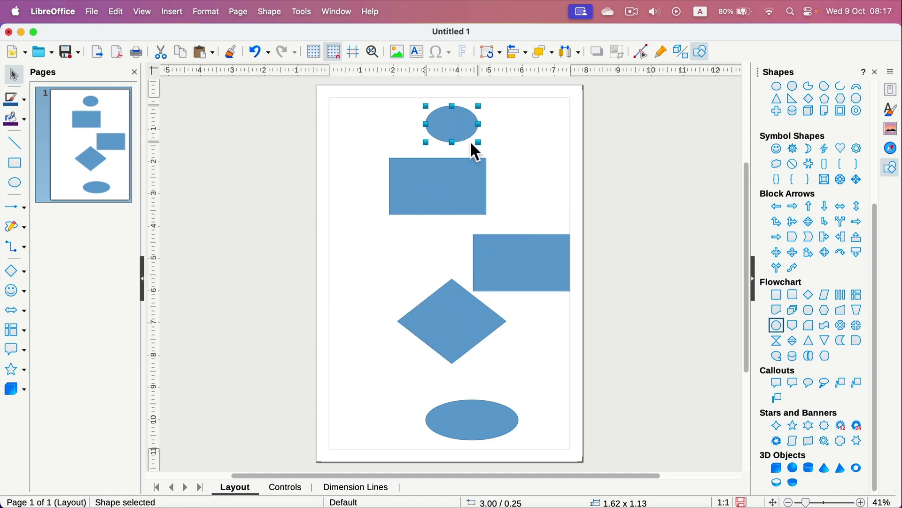
pyautogui.moveTo(481, 143); pyautogui.dragTo(472, 138)
pyautogui.click(453, 177)
pyautogui.moveTo(487, 215); pyautogui.dragTo(484, 193)
pyautogui.moveTo(463, 176); pyautogui.dragTo(475, 175)
pyautogui.moveTo(519, 263); pyautogui.dragTo(556, 226)
pyautogui.moveTo(459, 318); pyautogui.dragTo(460, 261)
pyautogui.moveTo(506, 307); pyautogui.dragTo(501, 273)
pyautogui.moveTo(463, 247); pyautogui.dragTo(471, 241)
# - Replace the large duplicate rectangle with two side-by-side copies of the resized one below the diamond, and move the lower ellipse beneath them
pyautogui.moveTo(559, 231); pyautogui.dragTo(411, 332)
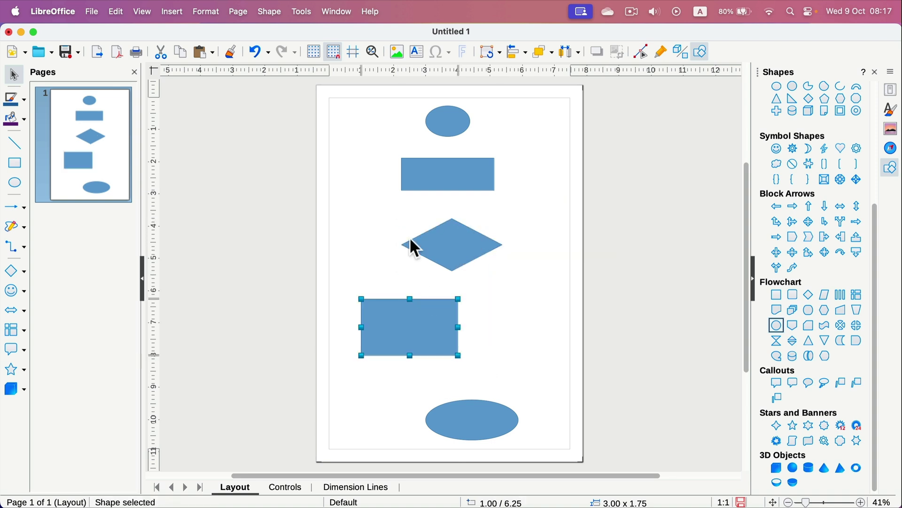
pyautogui.press('Delete')
pyautogui.click(433, 185)
pyautogui.moveTo(435, 187); pyautogui.dragTo(529, 322)
pyautogui.moveTo(487, 425); pyautogui.dragTo(452, 380)
pyautogui.click(495, 340)
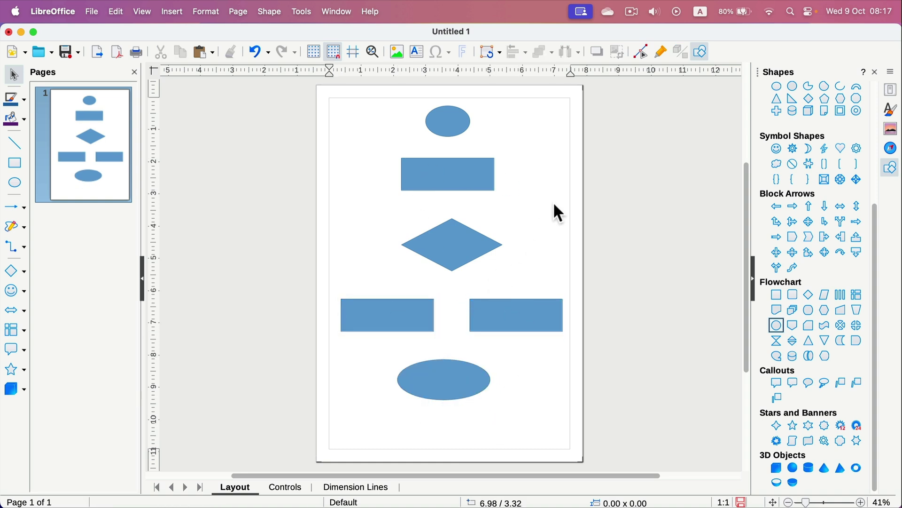
# - Add the text "Start" inside the uppermost ellipse
pyautogui.click(494, 215)
pyautogui.click(447, 121)
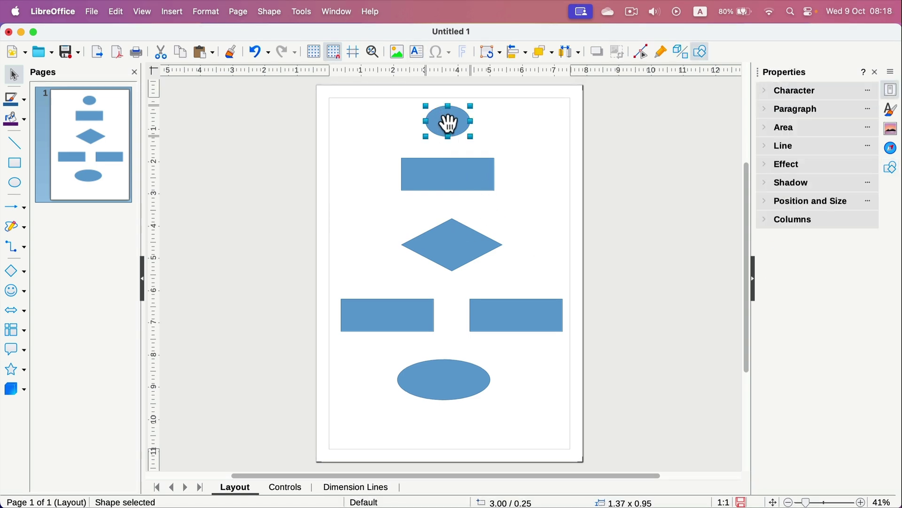
pyautogui.click(449, 125)
pyautogui.doubleClick(450, 125)
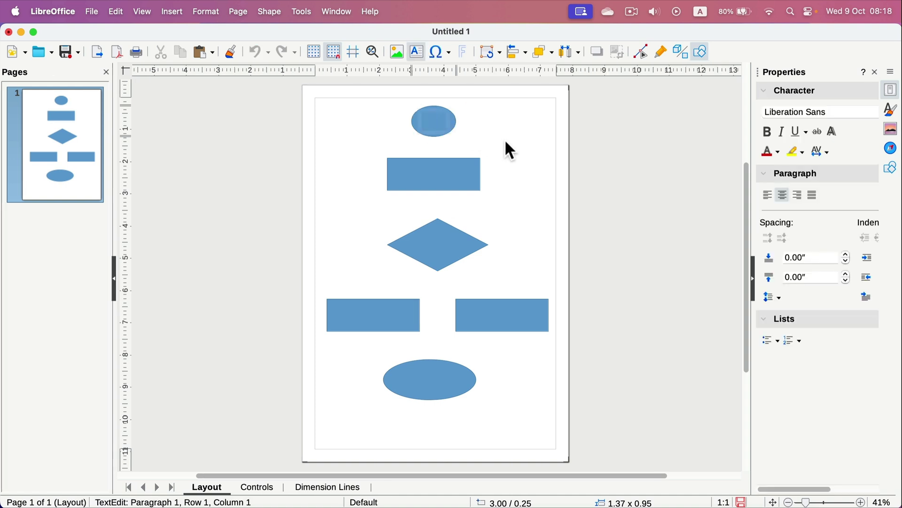
pyautogui.write('Start')
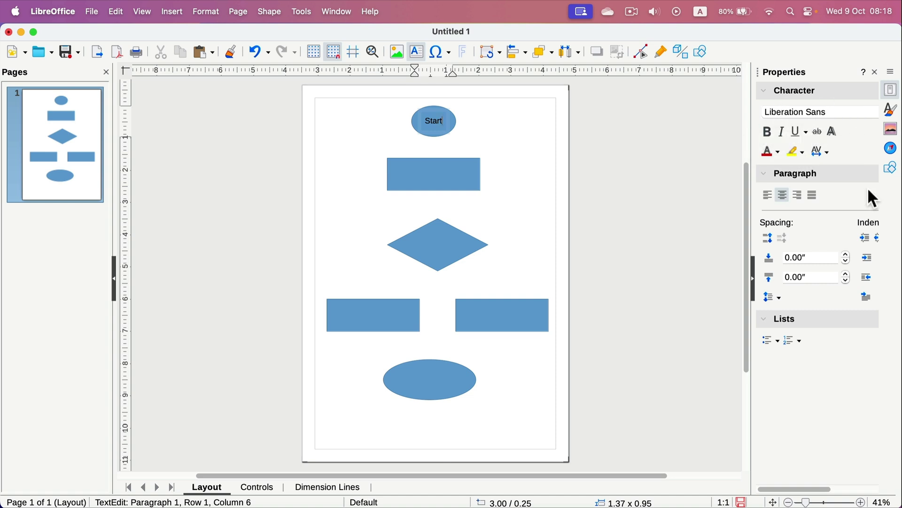
pyautogui.press('Escape')
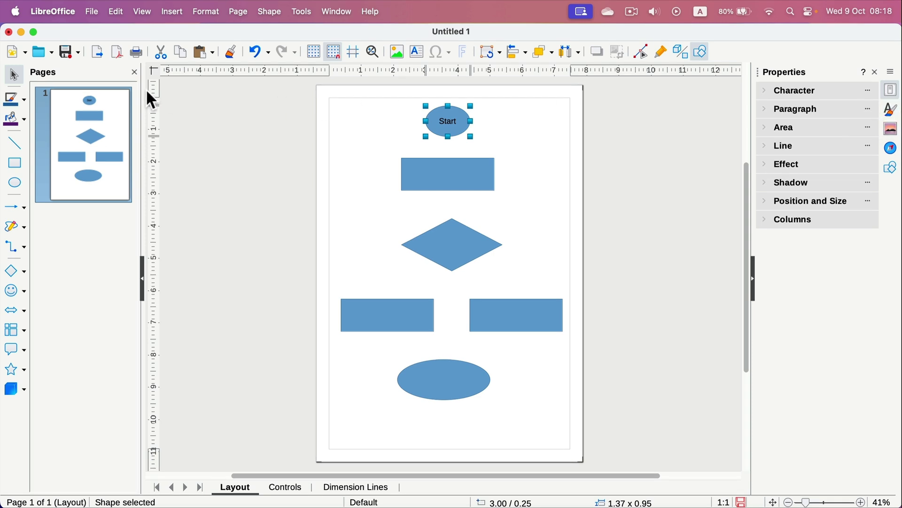
# - Set both the fill and the outline of the Start ellipse to the same yellow
pyautogui.click(24, 98)
pyautogui.click(20, 121)
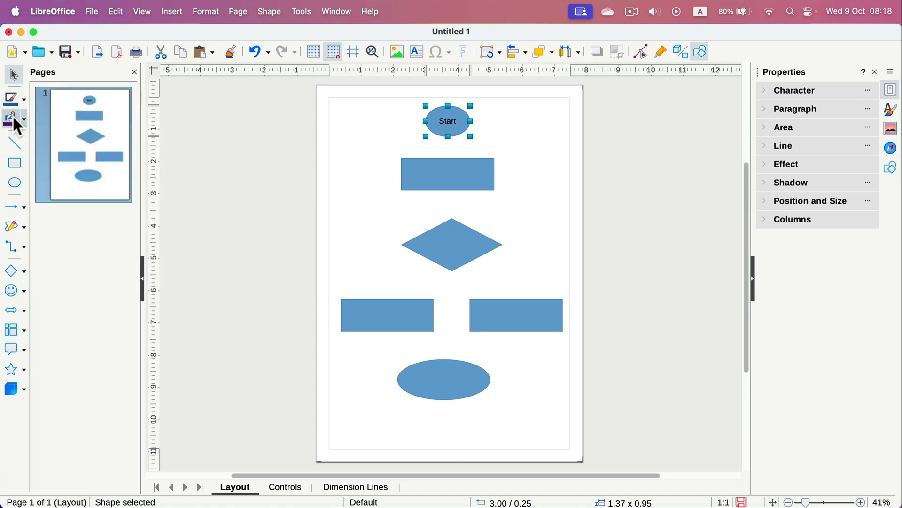
pyautogui.click(14, 118)
pyautogui.click(23, 117)
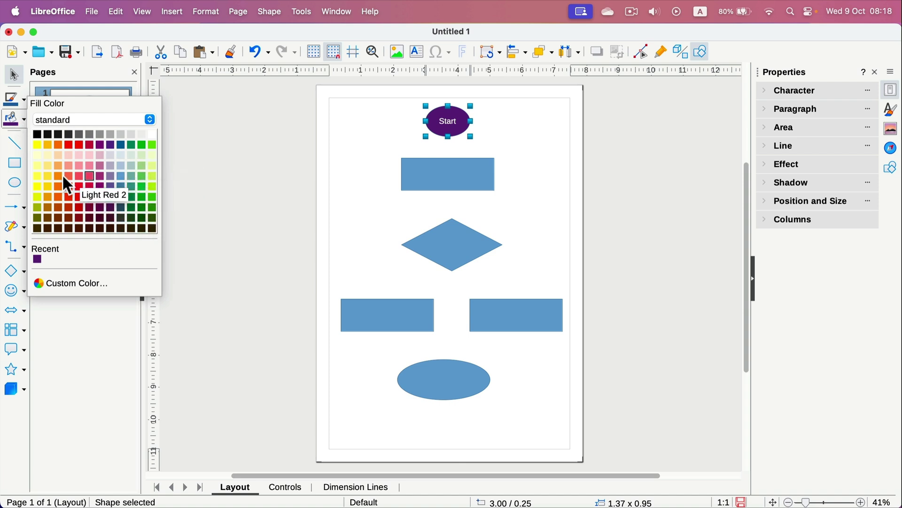
pyautogui.click(46, 174)
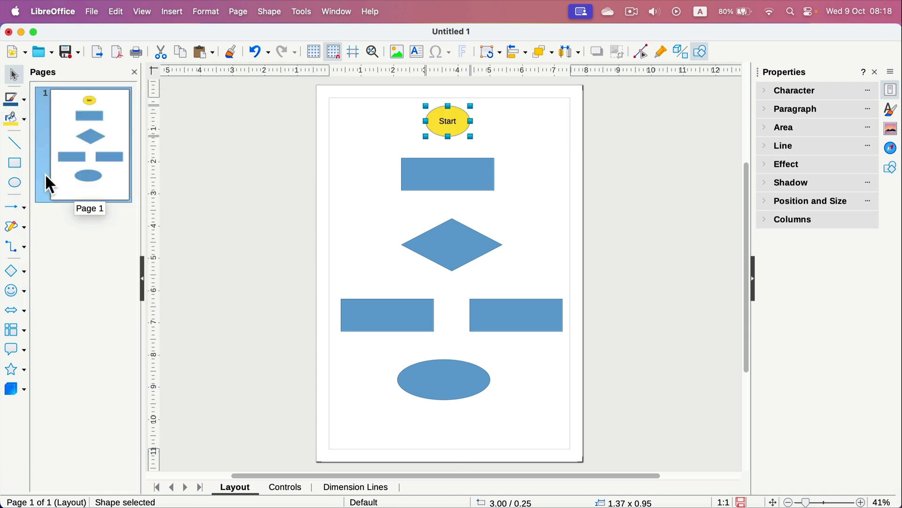
pyautogui.click(21, 101)
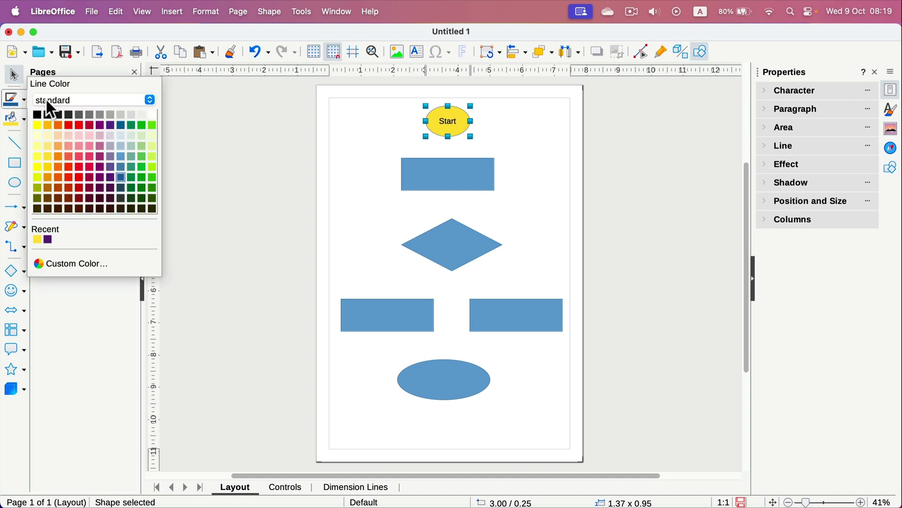
pyautogui.click(39, 239)
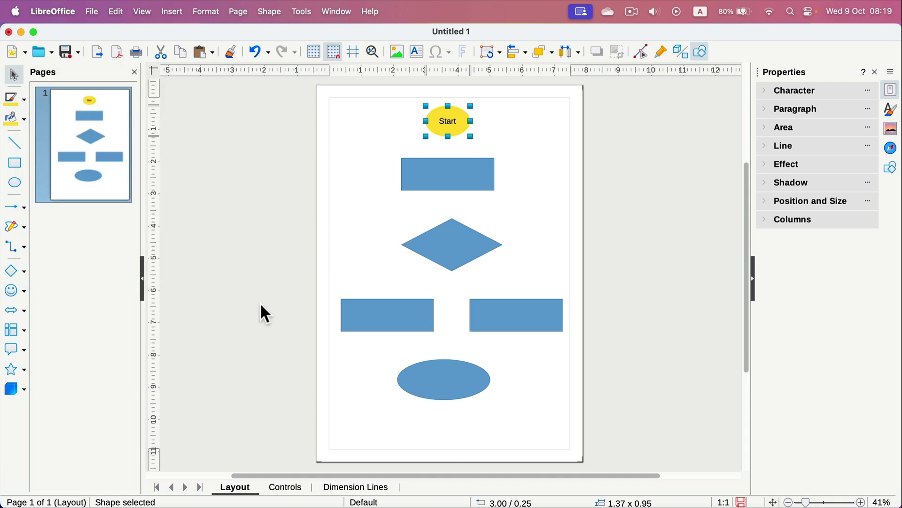
# - Delete the blue ellipse below the rectangles and place a copy of the yellow Start ellipse near the page's lower edge
pyautogui.click(537, 391)
pyautogui.click(453, 376)
pyautogui.press('Delete')
pyautogui.click(454, 112)
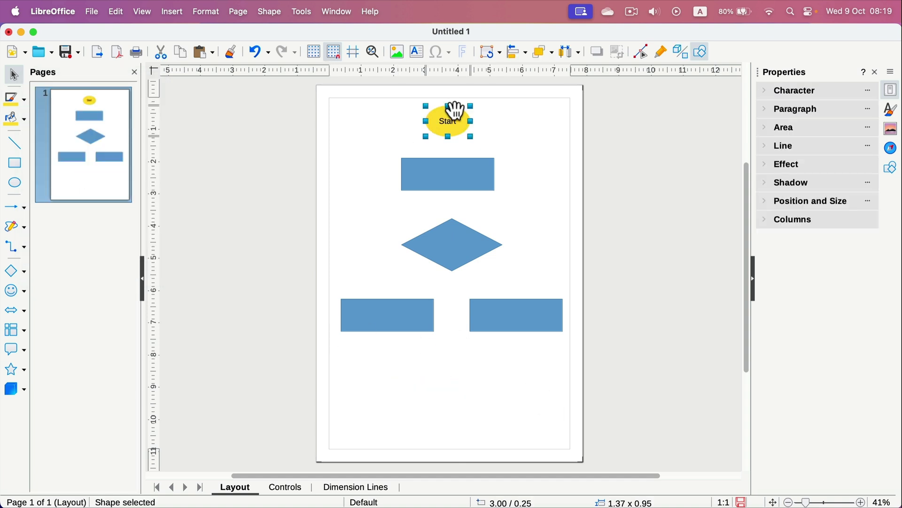
pyautogui.press('super+c')
pyautogui.press('super+v')
pyautogui.moveTo(464, 117); pyautogui.dragTo(474, 419)
# - Change the text of the lower yellow ellipse to "End"
pyautogui.doubleClick(447, 422)
pyautogui.write('En')
pyautogui.click(467, 381)
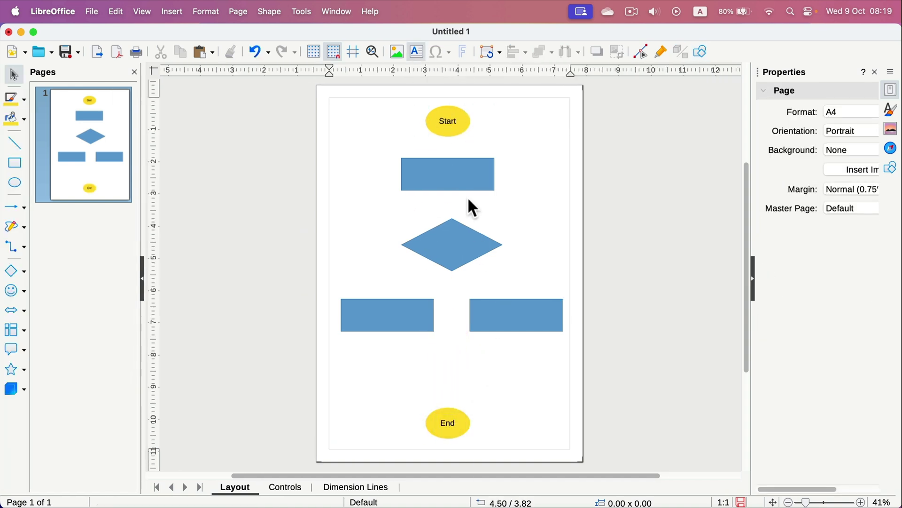
# - Set the fill and outline of all three process rectangles to orange
pyautogui.click(460, 180)
pyautogui.keyDown('shift'); pyautogui.click(405, 319); pyautogui.keyUp('shift')
pyautogui.keyDown('shift'); pyautogui.click(535, 325); pyautogui.keyUp('shift')
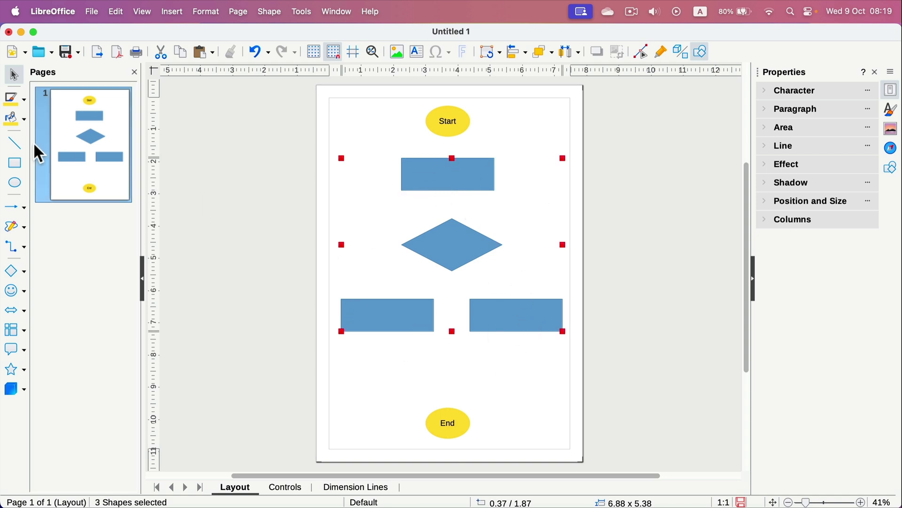
pyautogui.click(23, 120)
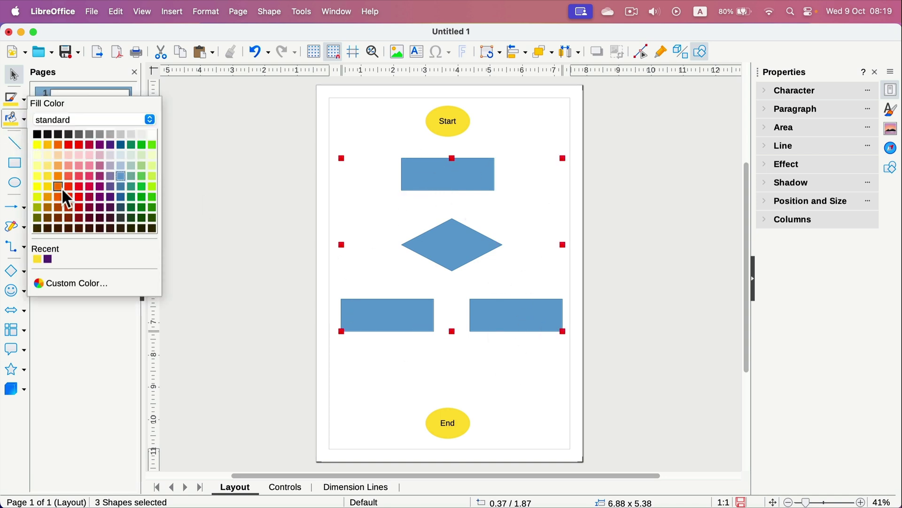
pyautogui.click(58, 187)
pyautogui.click(23, 99)
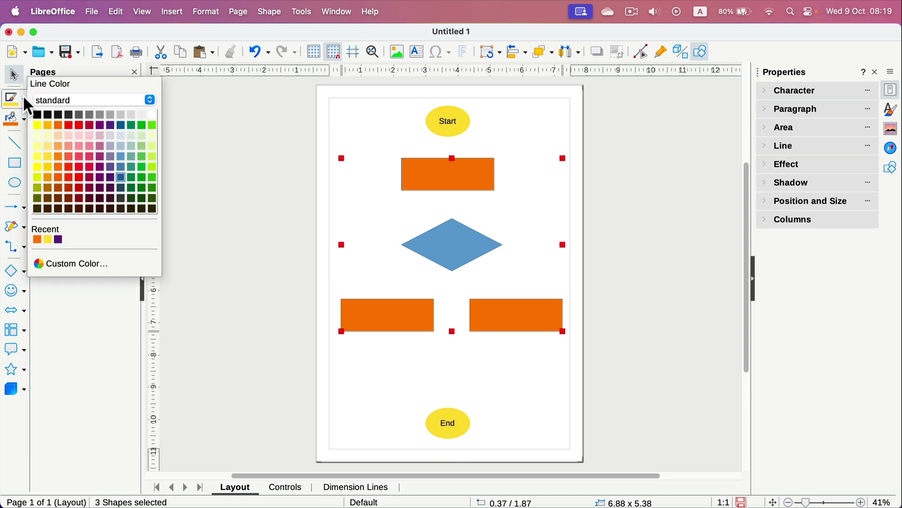
pyautogui.click(36, 238)
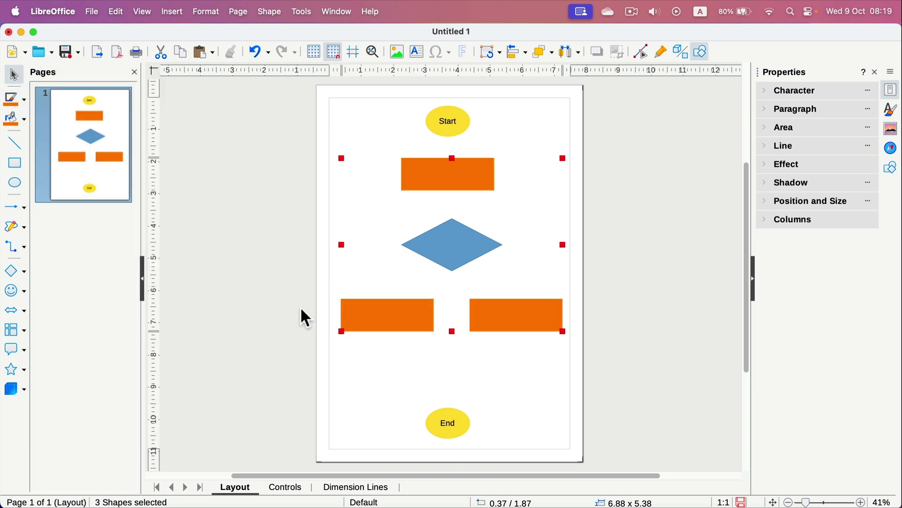
# - Move the upper orange rectangle slightly right to centre it above the diamond
pyautogui.click(376, 370)
pyautogui.moveTo(447, 174); pyautogui.dragTo(454, 178)
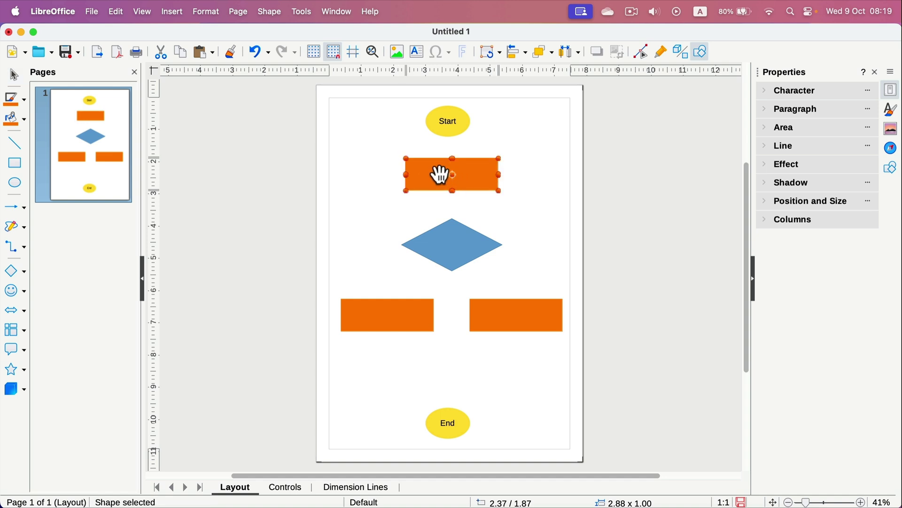
# - Label the upper orange rectangle of the flowchart with "Text"
pyautogui.click(440, 173)
pyautogui.write('Text')
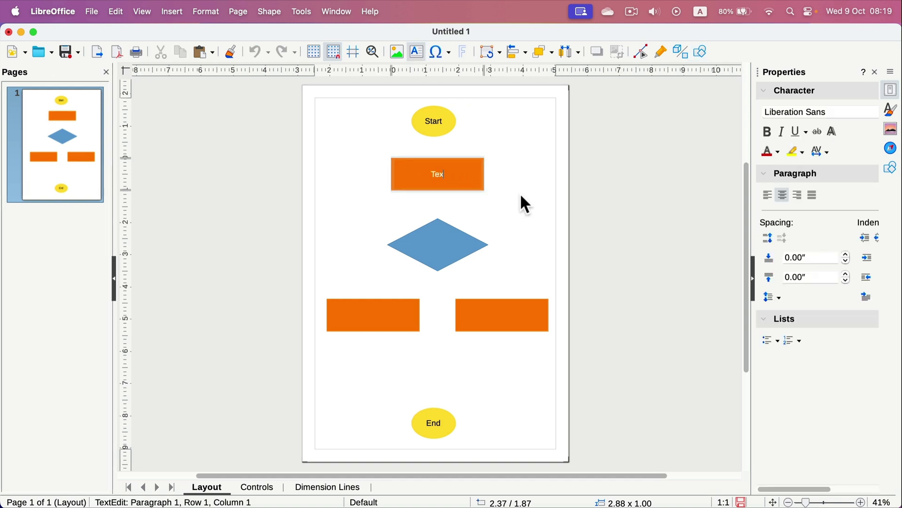
pyautogui.click(514, 213)
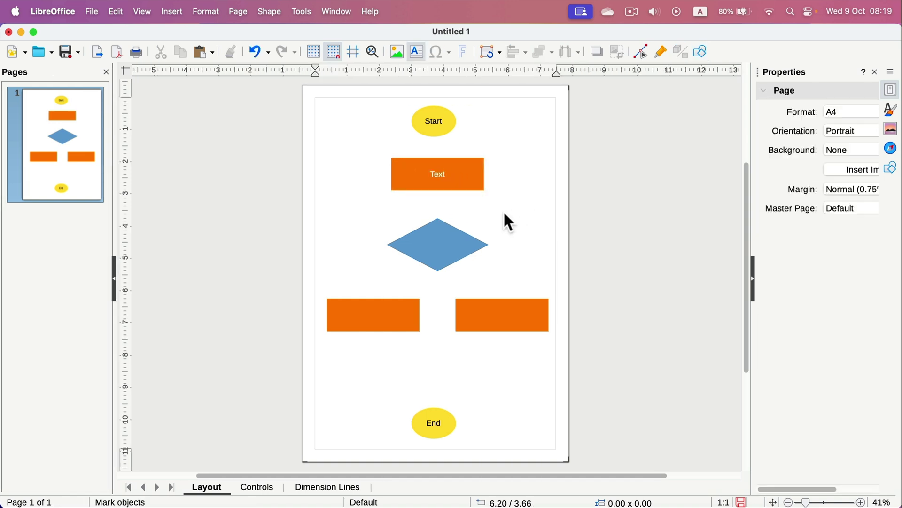
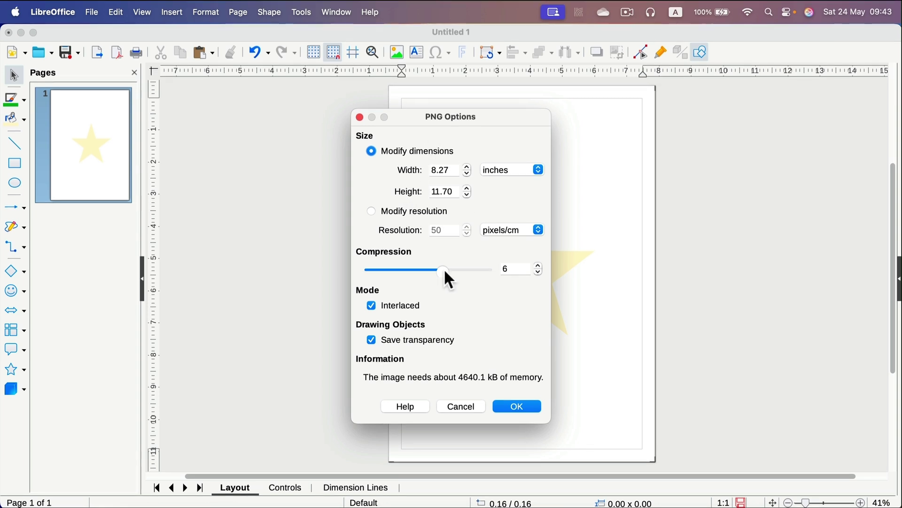
# - Raise the PNG compression level and export the yellow star drawing with these options
pyautogui.moveTo(445, 270); pyautogui.dragTo(471, 269)
pyautogui.click(518, 407)
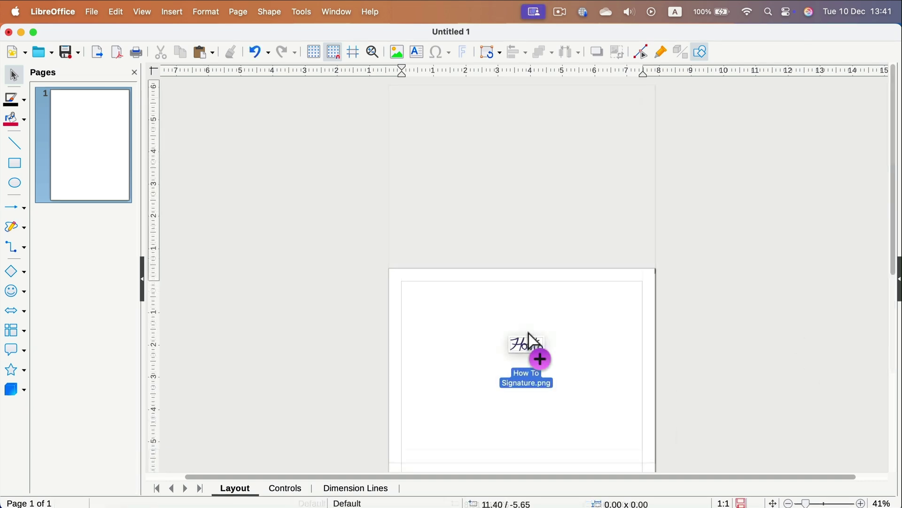
# - Insert the image How To Signature.png onto the blank page and shrink it to about 3.03 × 1.30 inches
pyautogui.moveTo(530, 334)
pyautogui.mouseDown()
pyautogui.moveTo(529, 307)
pyautogui.moveTo(506, 310)
pyautogui.moveTo(519, 320)
pyautogui.mouseUp()
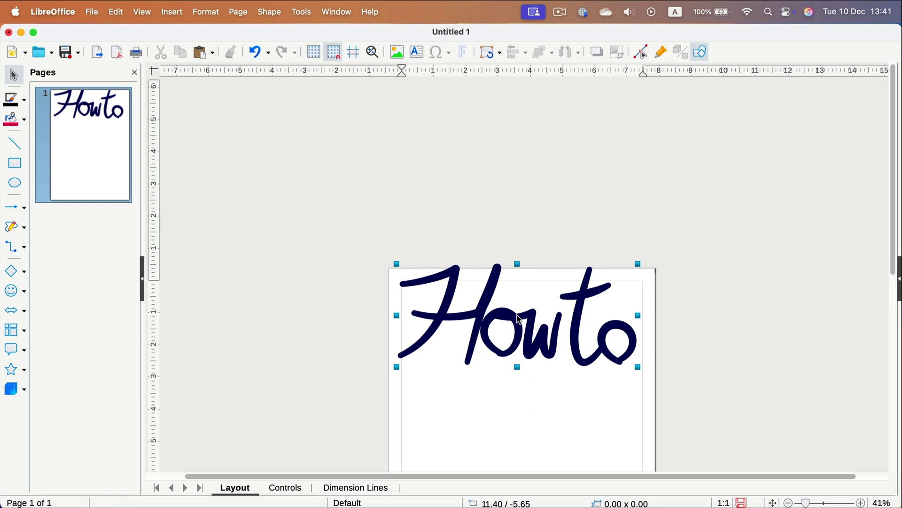
pyautogui.moveTo(639, 264); pyautogui.dragTo(495, 329)
pyautogui.moveTo(471, 363); pyautogui.dragTo(534, 395)
# - Move the signature image to the lower part of the page, at about X 3.12 and Y 8.25 inches
pyautogui.scroll(-5, 534, 395)
pyautogui.moveTo(532, 224); pyautogui.dragTo(568, 411)
pyautogui.scroll(-3, 570, 395)
pyautogui.moveTo(566, 315); pyautogui.dragTo(576, 324)
pyautogui.click(576, 323)
pyautogui.click(573, 322)
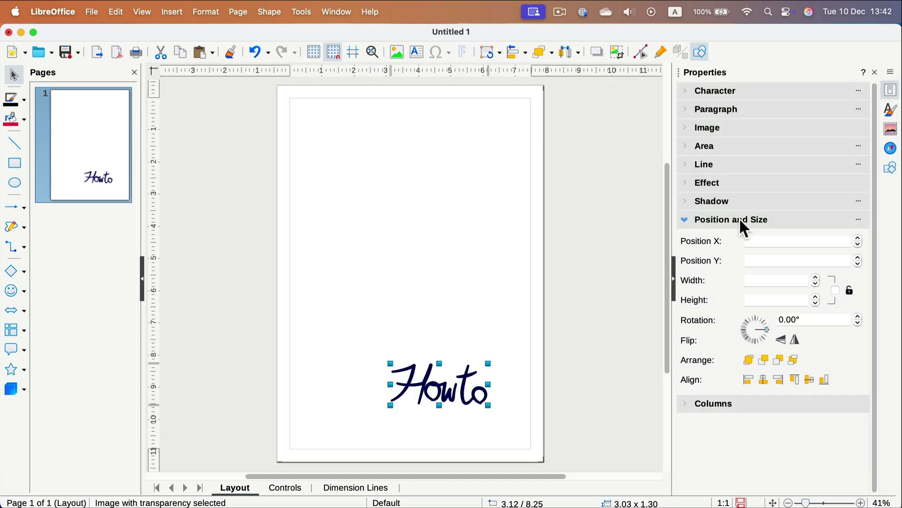
# - Rotate the signature image to 2° and try both flip directions, flipping it back each time
pyautogui.moveTo(753, 329); pyautogui.dragTo(771, 339)
pyautogui.click(794, 340)
pyautogui.click(782, 338)
pyautogui.click(783, 339)
pyautogui.click(796, 341)
# - Move the signature image up to about X 3.18 and Y 7.62 inches and bring it to the front
pyautogui.moveTo(463, 383); pyautogui.dragTo(466, 365)
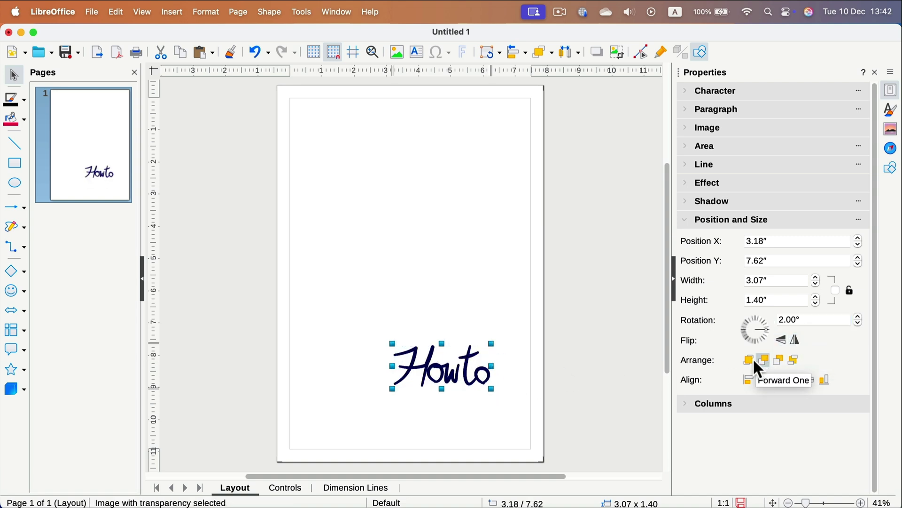
pyautogui.click(749, 360)
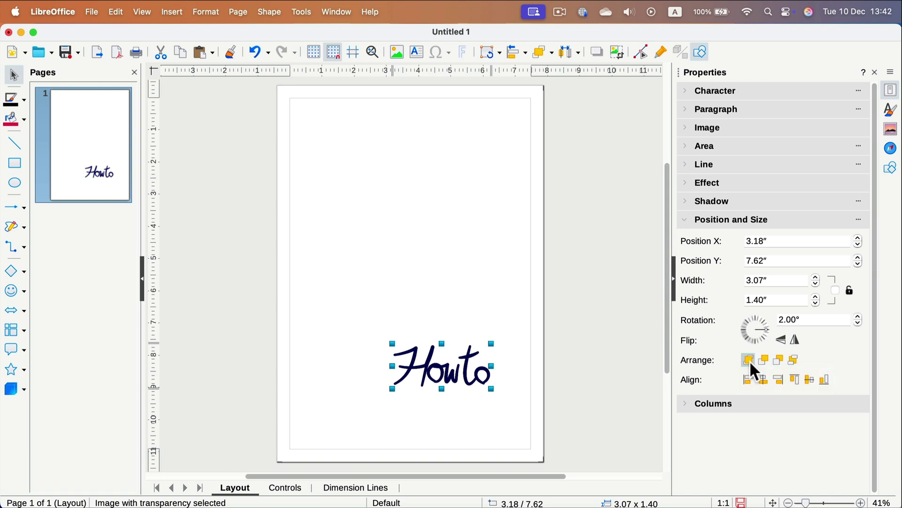
pyautogui.moveTo(466, 369); pyautogui.dragTo(463, 373)
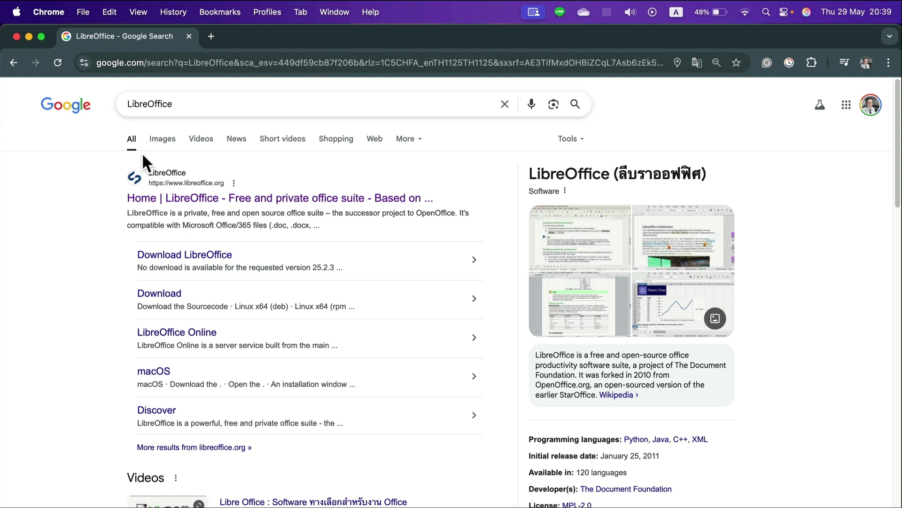
# - In Chrome, open the LibreOffice website from the search results and go to its Download LibreOffice page
pyautogui.click(209, 197)
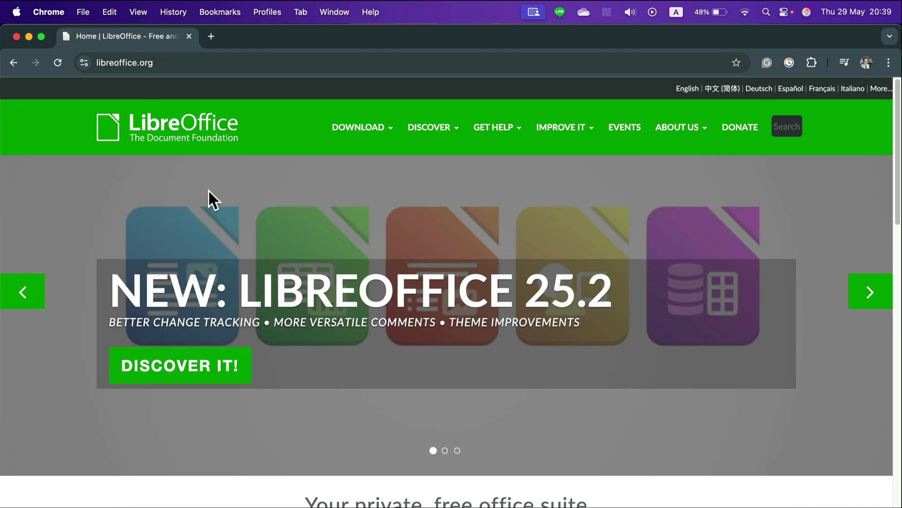
pyautogui.click(365, 135)
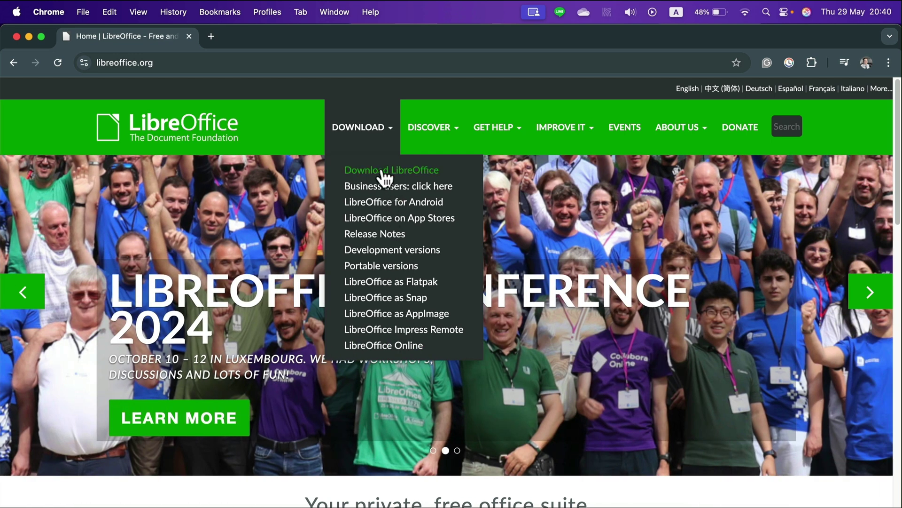
pyautogui.click(383, 173)
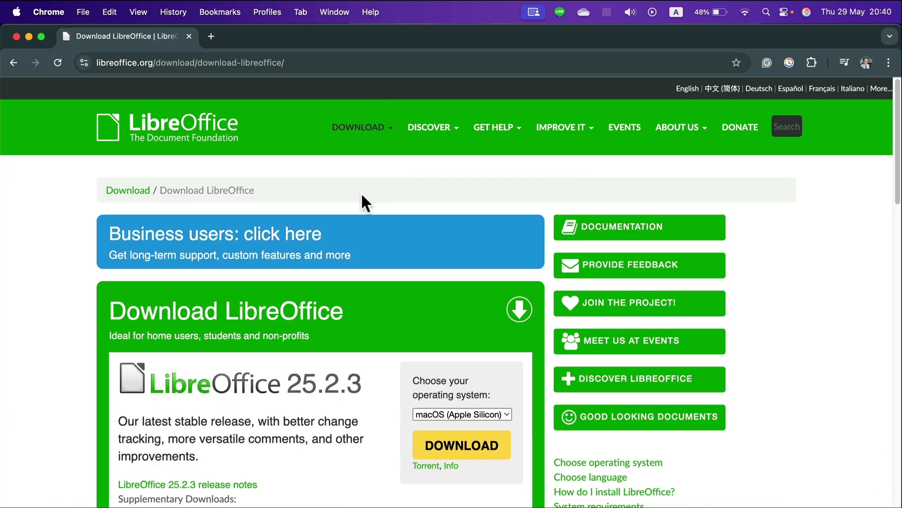
pyautogui.scroll(-1, 368, 202)
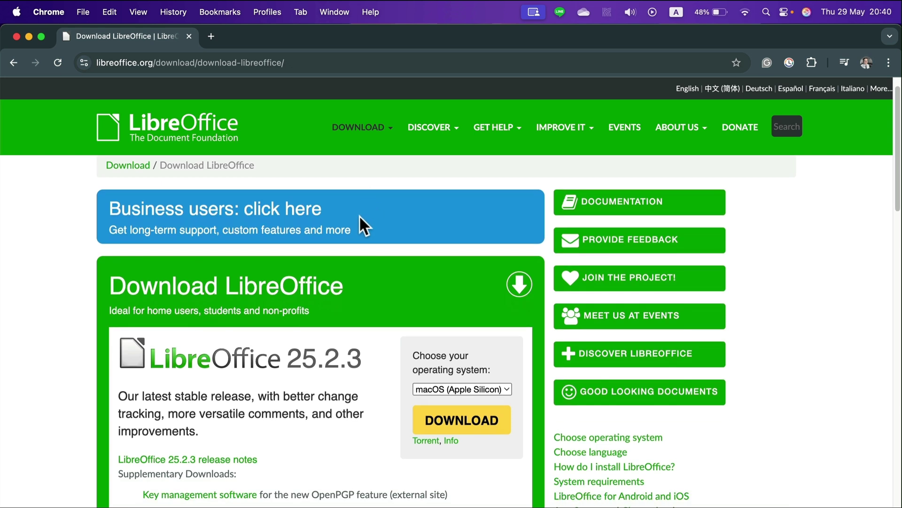
pyautogui.scroll(-3, 378, 246)
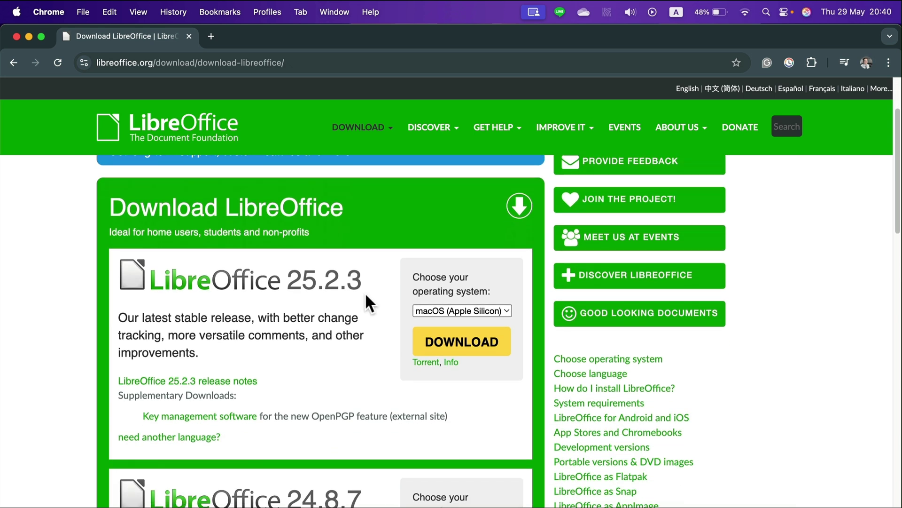
# - Select macOS (Apple Silicon) as the operating system for LibreOffice 25.2.3 and download the installer
pyautogui.click(452, 310)
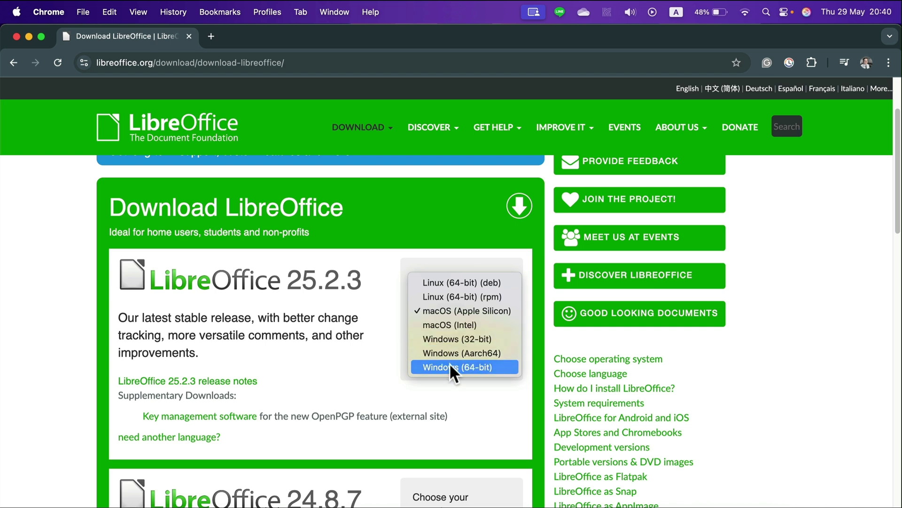
pyautogui.click(454, 310)
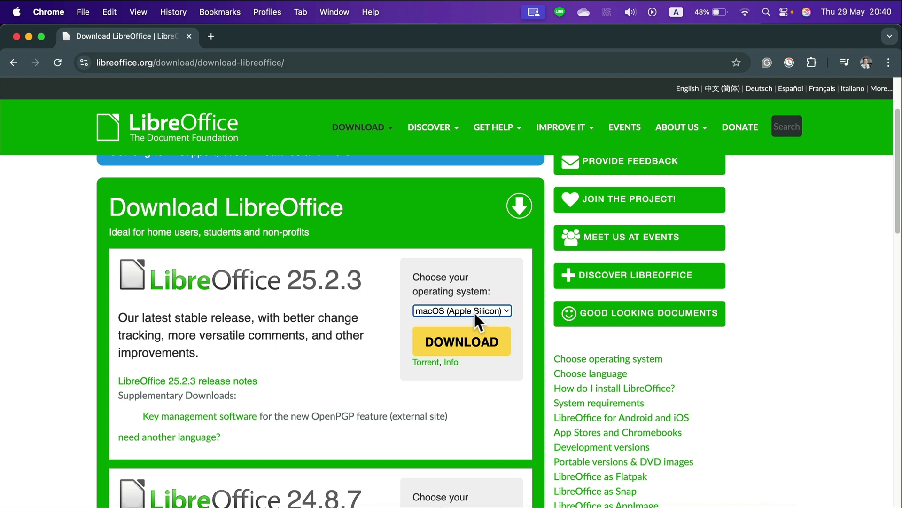
pyautogui.click(452, 348)
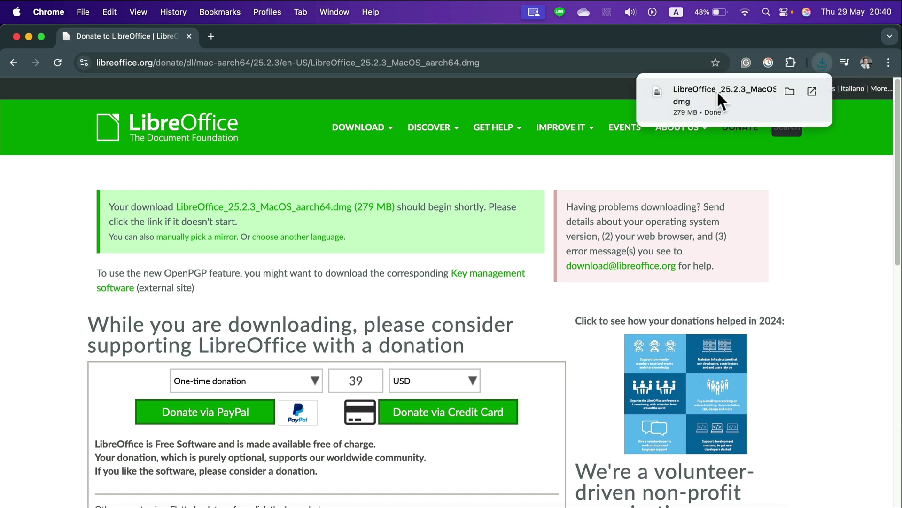
# - Open the downloaded LibreOffice disk image and install LibreOffice into the Applications folder
pyautogui.click(717, 90)
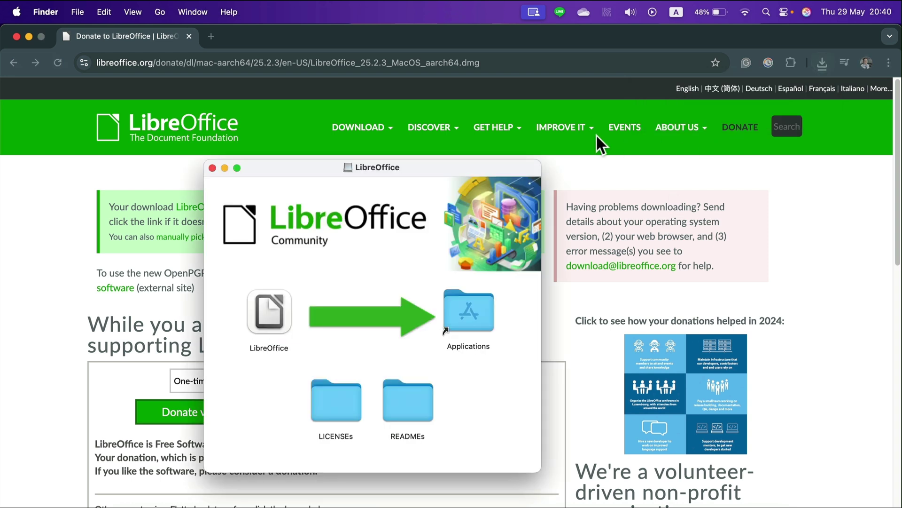
pyautogui.moveTo(272, 307); pyautogui.dragTo(464, 312)
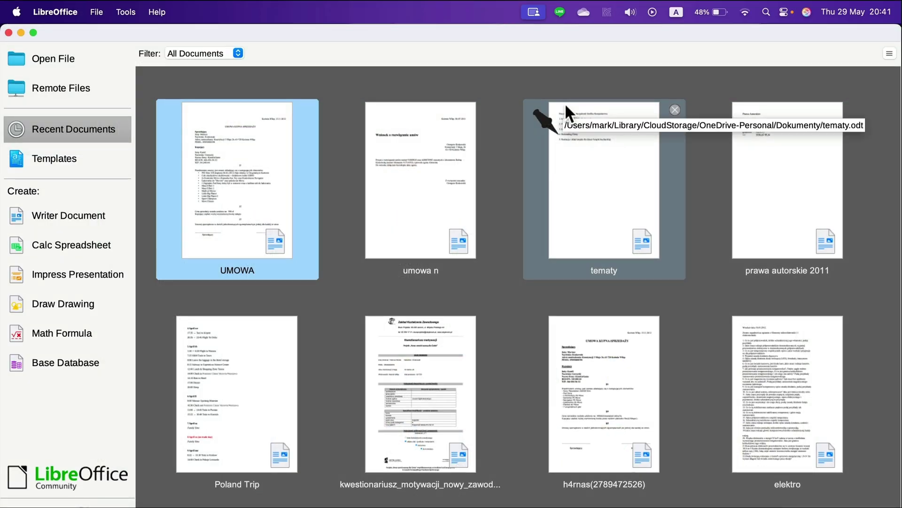